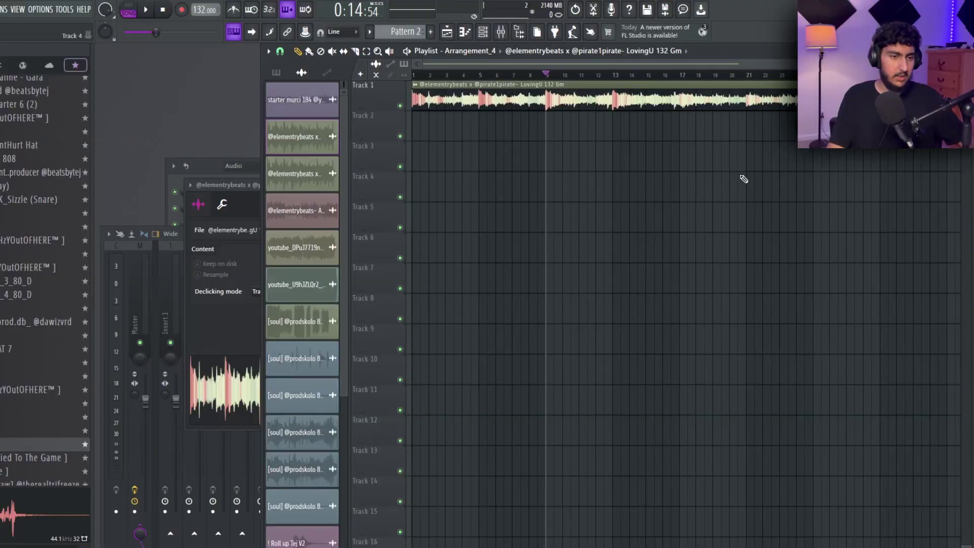
- Audition the sample on track 1 from bar 9 in the playlist
{"action": "key", "text": "ctrl+a"}
{"action": "key", "text": "ctrl+d"}
{"action": "left_click_drag", "start_coordinate": [581, 74], "coordinate": [557, 97]}
{"action": "scroll", "coordinate": [557, 99], "scroll_direction": "up", "scroll_amount": 3}
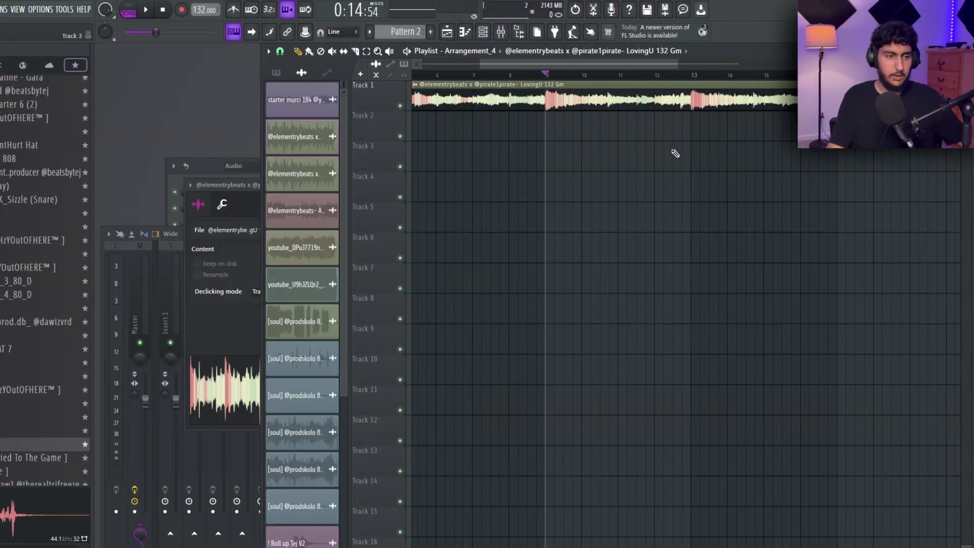
{"action": "key", "text": "space"}
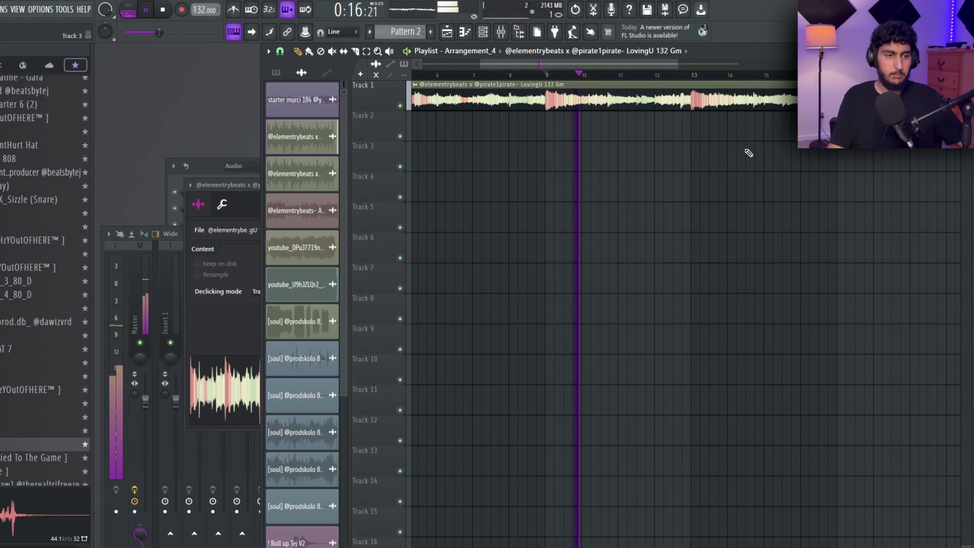
{"action": "key", "text": "space"}
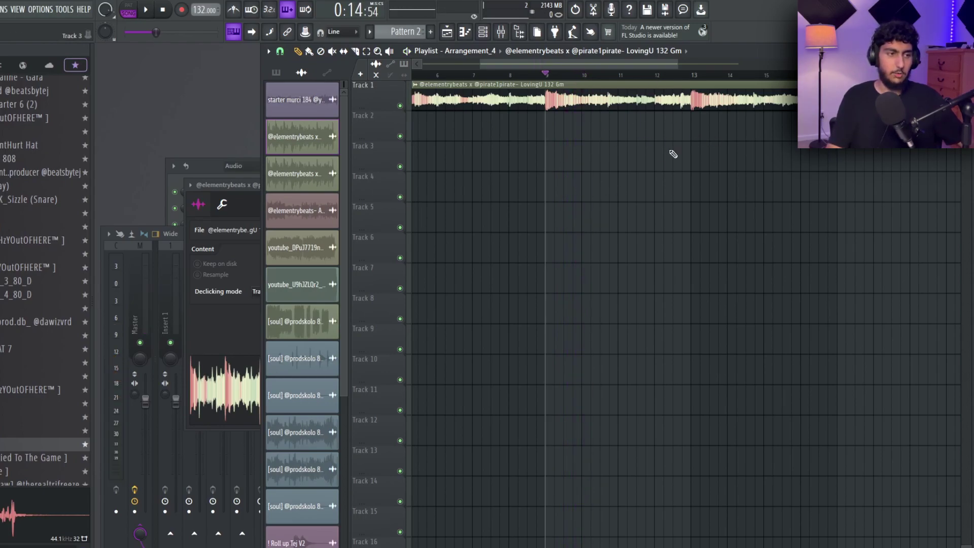
- Audition the sample on track 1 from bar 17
{"action": "scroll", "coordinate": [633, 189], "scroll_direction": "down", "scroll_amount": 4}
{"action": "left_click_drag", "start_coordinate": [658, 82], "coordinate": [686, 76]}
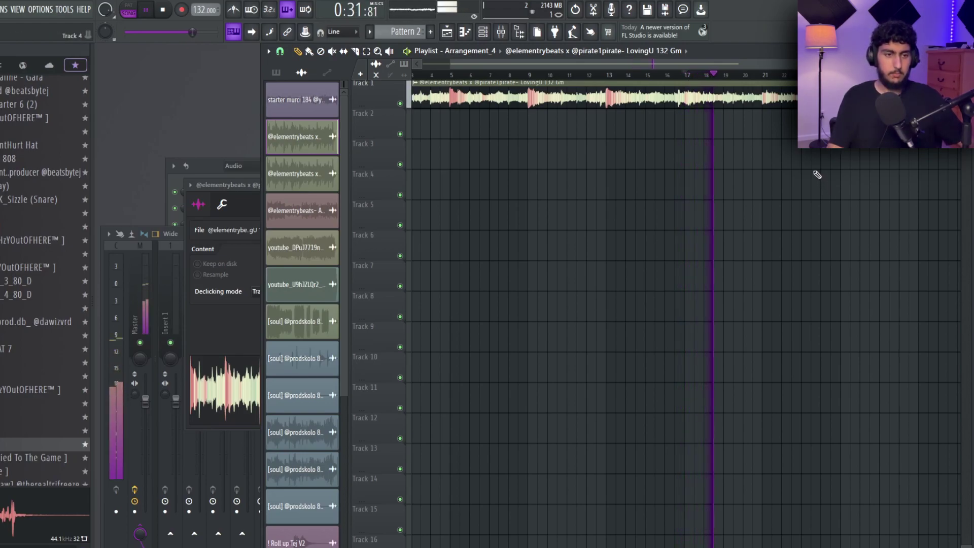
{"action": "key", "text": "space"}
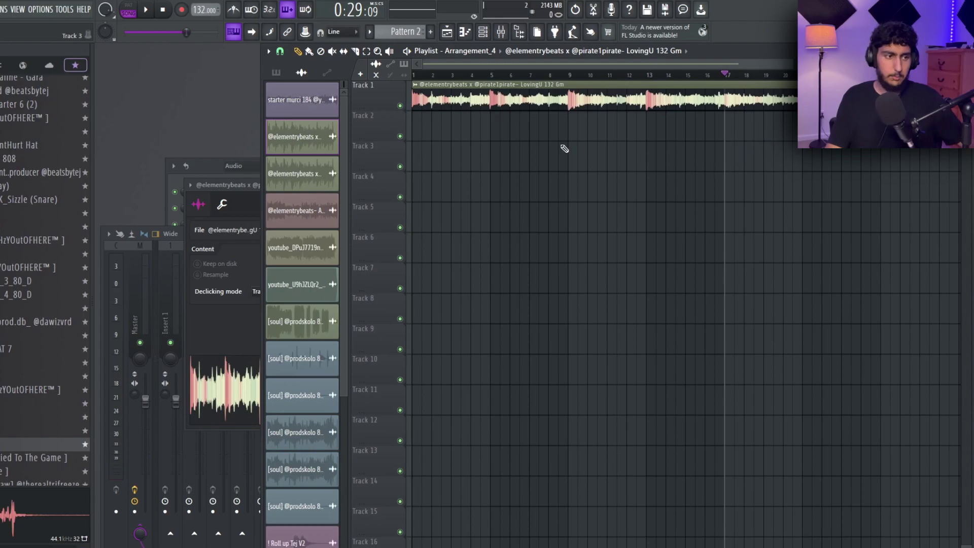
{"action": "left_click_drag", "start_coordinate": [450, 75], "coordinate": [380, 93]}
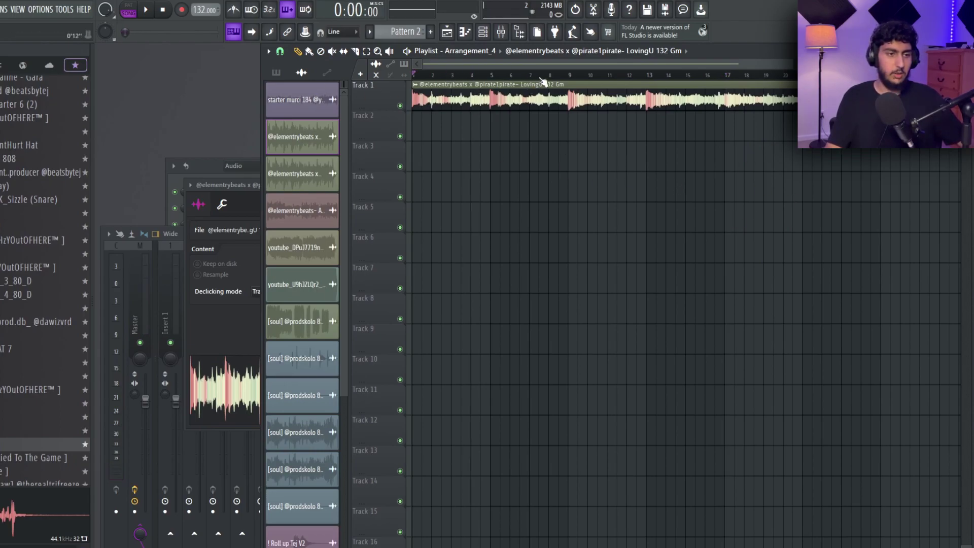
{"action": "left_click_drag", "start_coordinate": [569, 75], "coordinate": [415, 76]}
{"action": "key", "text": "space"}
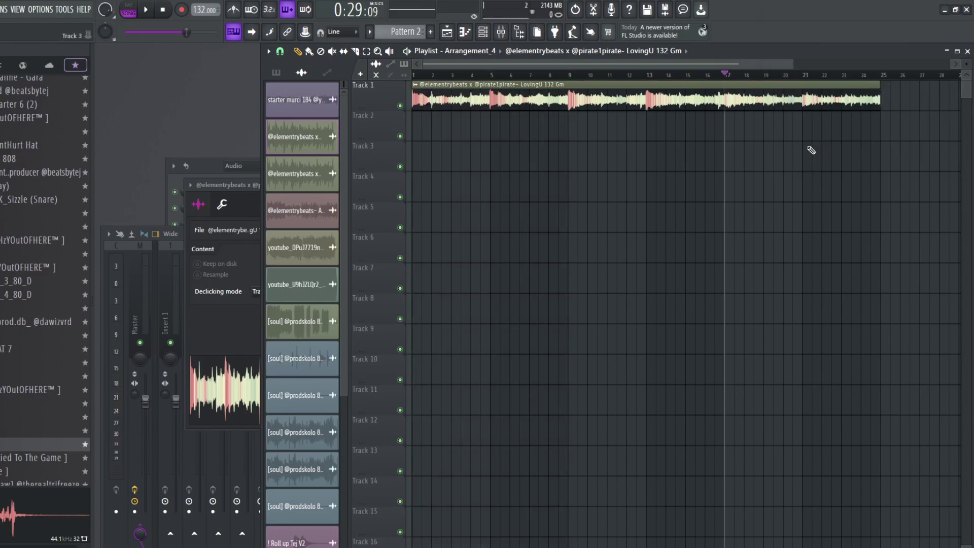
{"action": "key", "text": "space"}
{"action": "key", "text": "space"}
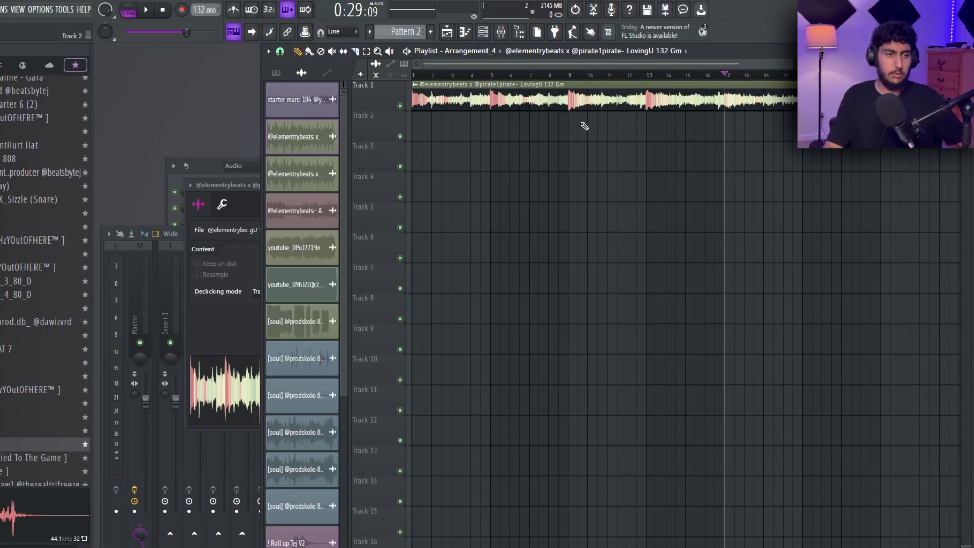
- Cut the sample clip on track 1 at bars 9 and 17 with the Slice tool and remove the section between the cuts
{"action": "left_click", "coordinate": [520, 86]}
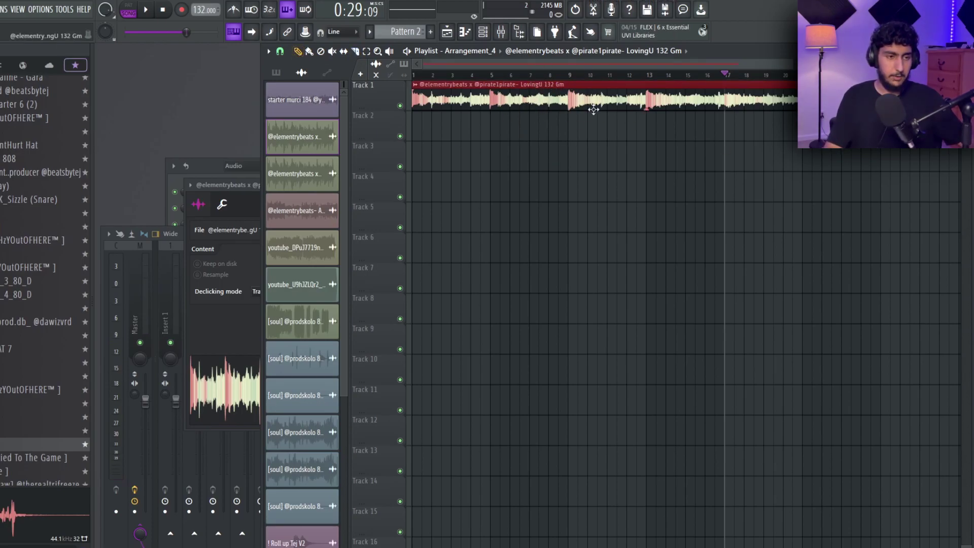
{"action": "left_click", "coordinate": [619, 157], "text": "ctrl"}
{"action": "left_click_drag", "start_coordinate": [596, 141], "coordinate": [576, 99]}
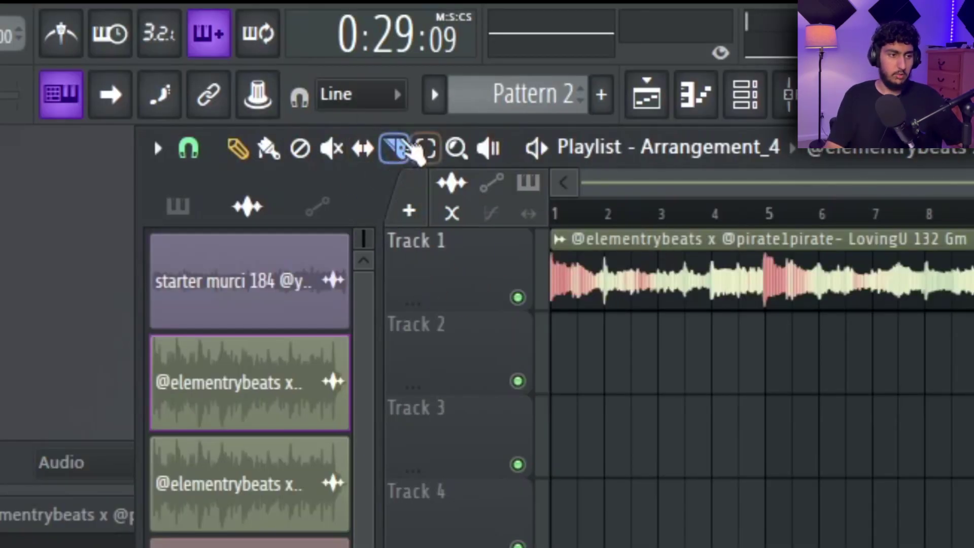
{"action": "left_click", "coordinate": [401, 156]}
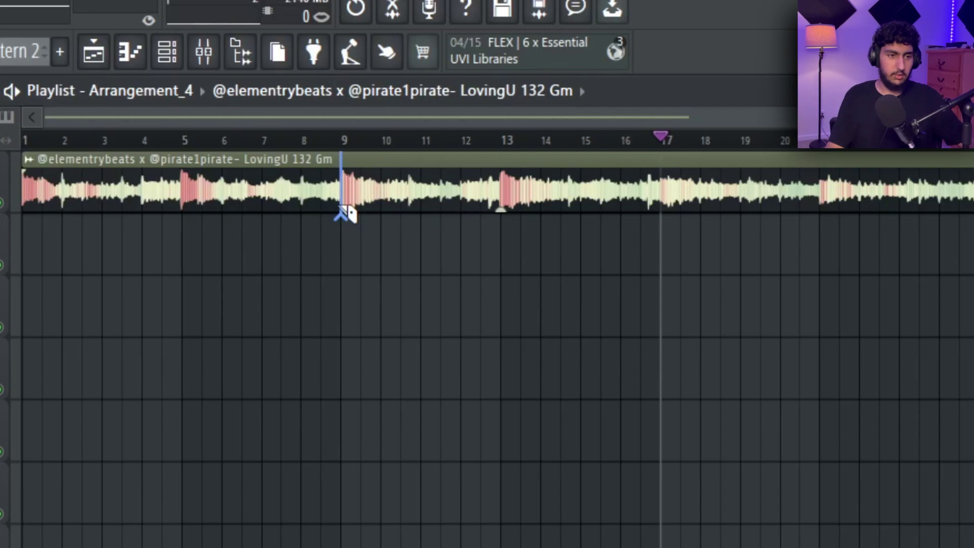
{"action": "left_click", "coordinate": [660, 234]}
{"action": "right_click", "coordinate": [341, 190]}
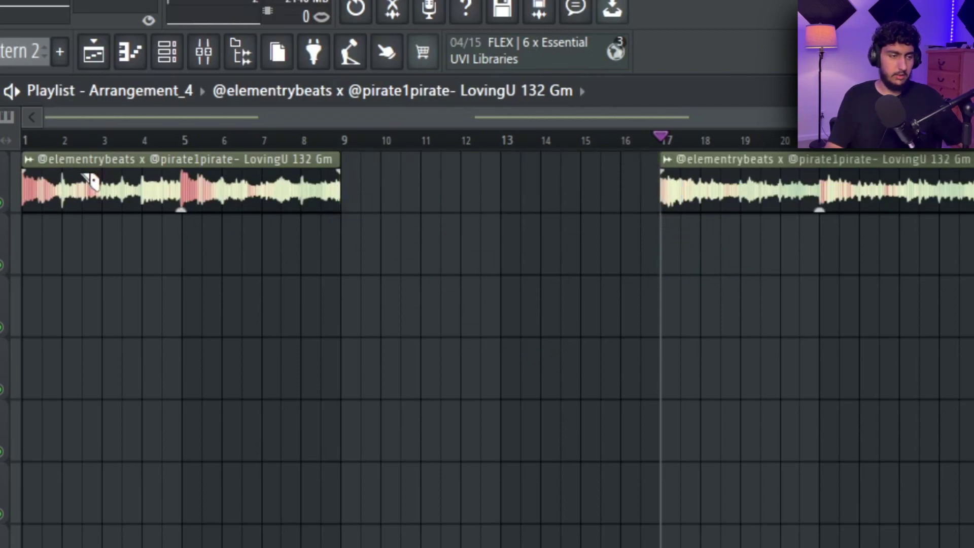
- Arrange the remaining sample sections on track 2 from bars 9 and 17, and return the playback position to the start
{"action": "left_click_drag", "start_coordinate": [804, 106], "coordinate": [648, 142]}
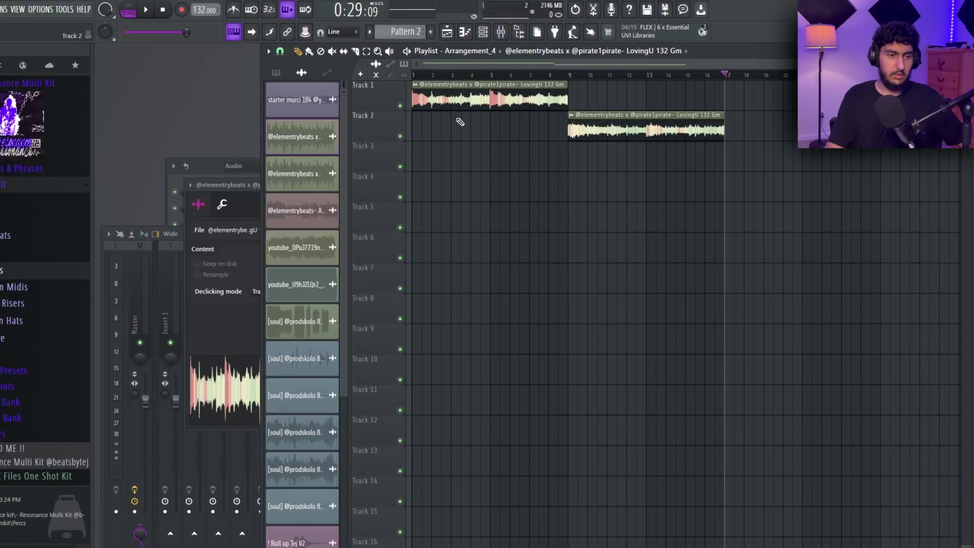
{"action": "left_click_drag", "start_coordinate": [449, 74], "coordinate": [345, 87]}
{"action": "key", "text": "ctrl+z"}
{"action": "mouse_move", "coordinate": [772, 131]}
{"action": "left_mouse_down"}
{"action": "mouse_move", "coordinate": [852, 130]}
{"action": "mouse_move", "coordinate": [771, 156]}
{"action": "mouse_move", "coordinate": [773, 126]}
{"action": "left_mouse_up"}
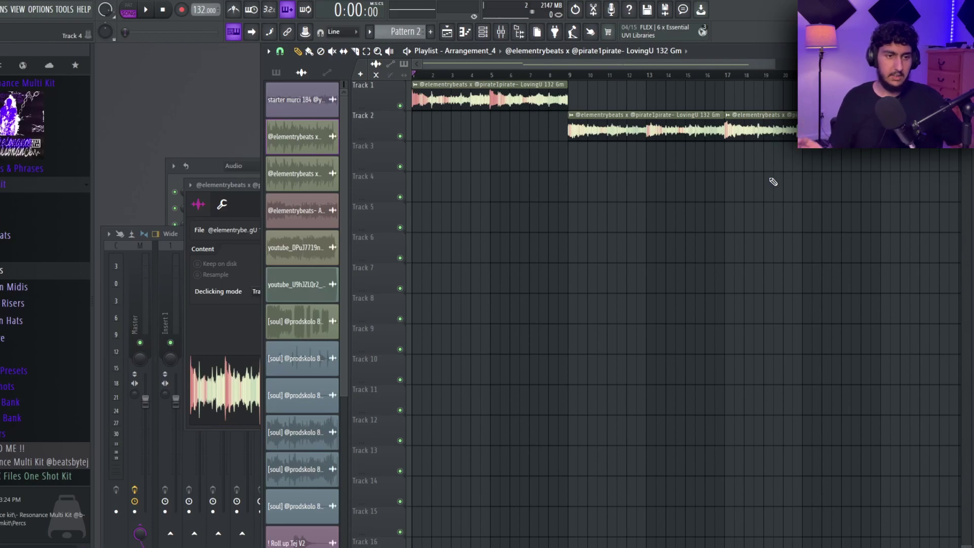
{"action": "left_click_drag", "start_coordinate": [812, 80], "coordinate": [560, 202]}
{"action": "left_click", "coordinate": [570, 203], "text": "ctrl"}
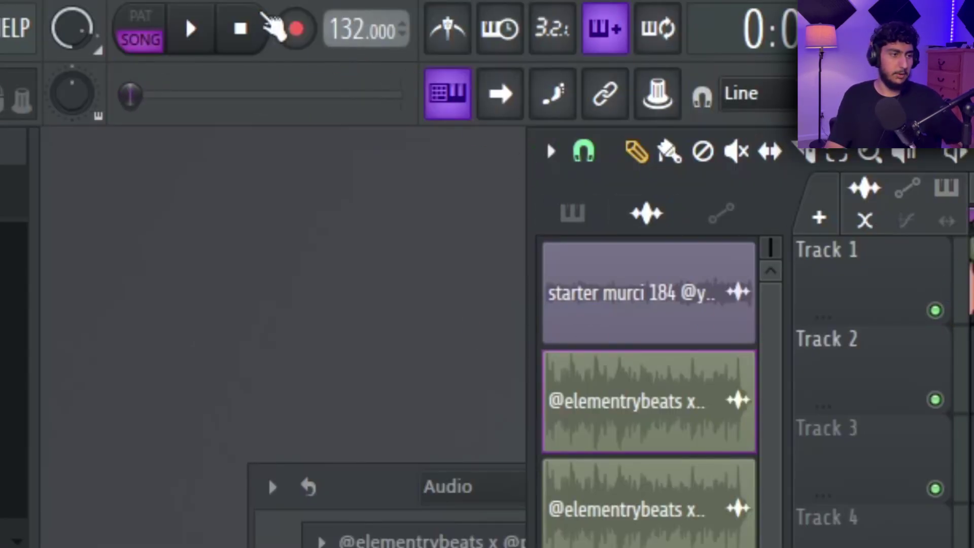
- Set the project tempo to 66 BPM and move the second sample section on track 2 to bar 5
{"action": "right_click", "coordinate": [355, 30]}
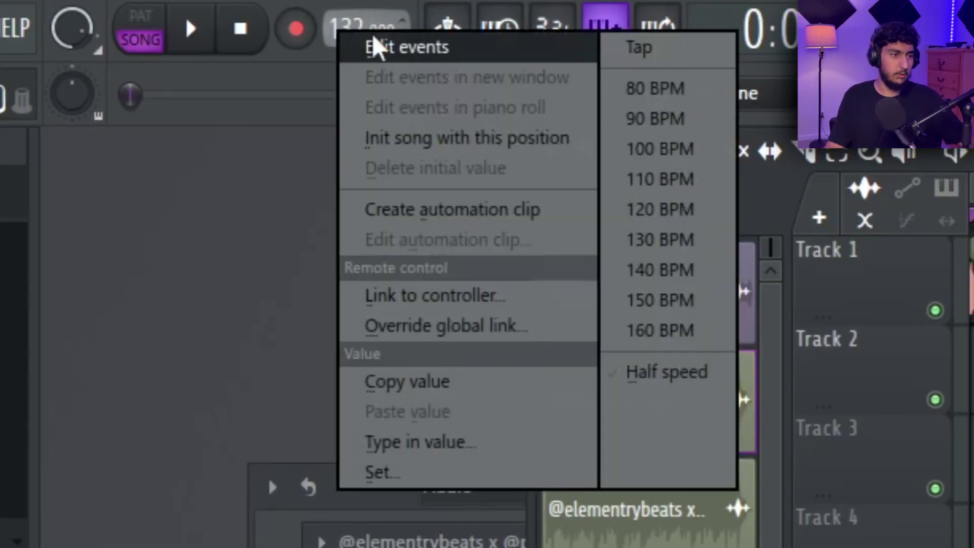
{"action": "left_click", "coordinate": [464, 447]}
{"action": "type", "text": "66"}
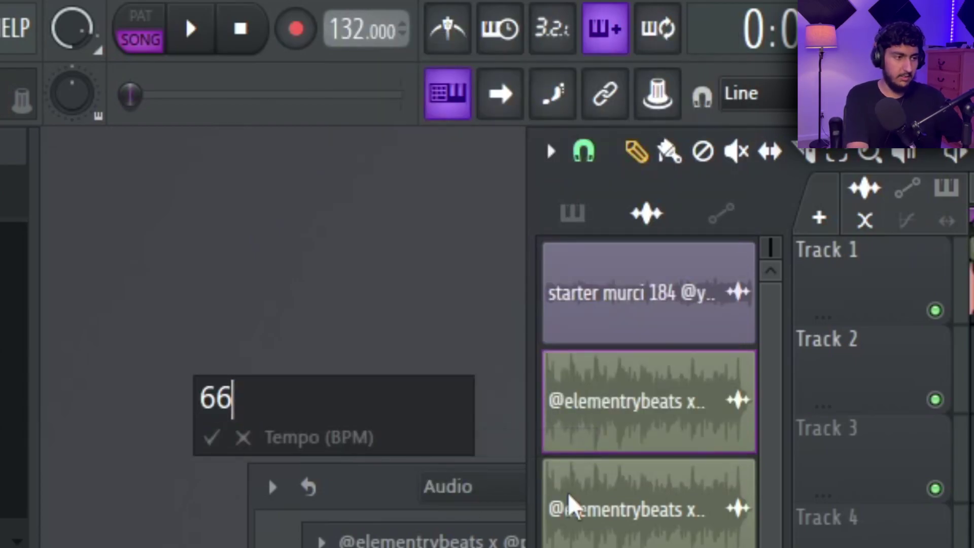
{"action": "key", "text": "Return"}
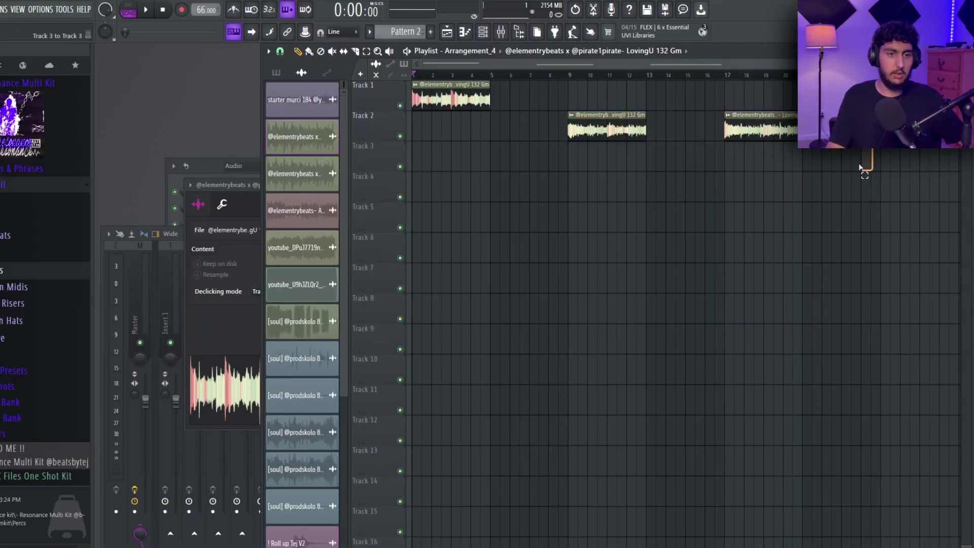
{"action": "left_click_drag", "start_coordinate": [608, 131], "coordinate": [530, 131]}
{"action": "left_click", "coordinate": [556, 162]}
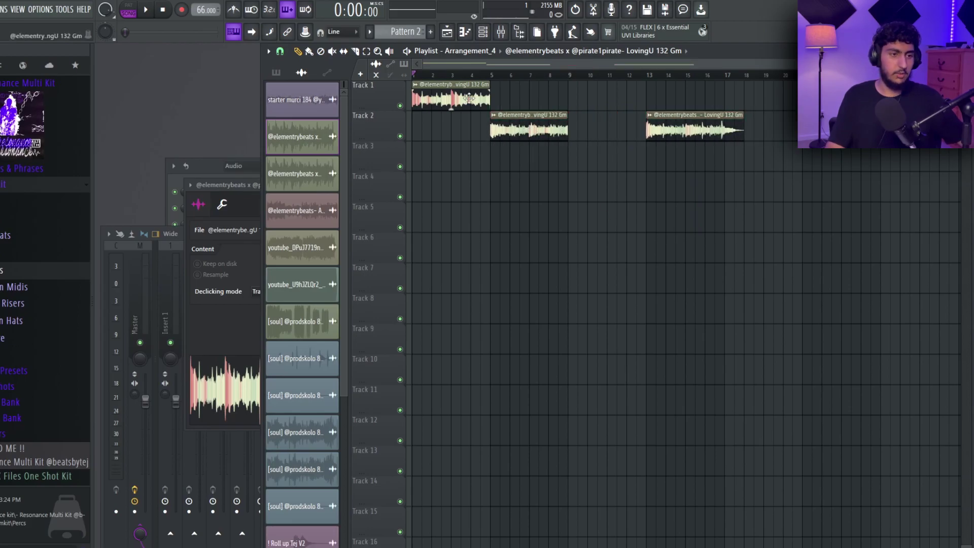
- Open the sample clip's channel settings and set its time stretching mode to Resample
{"action": "double_click", "coordinate": [435, 96]}
{"action": "left_click", "coordinate": [457, 239]}
{"action": "left_click", "coordinate": [455, 274]}
{"action": "right_click", "coordinate": [606, 182]}
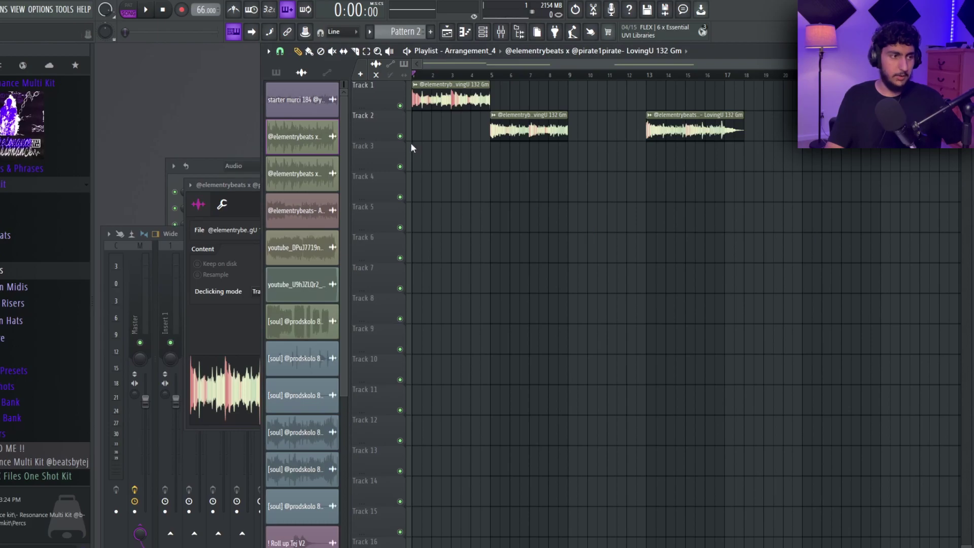
{"action": "key", "text": "space"}
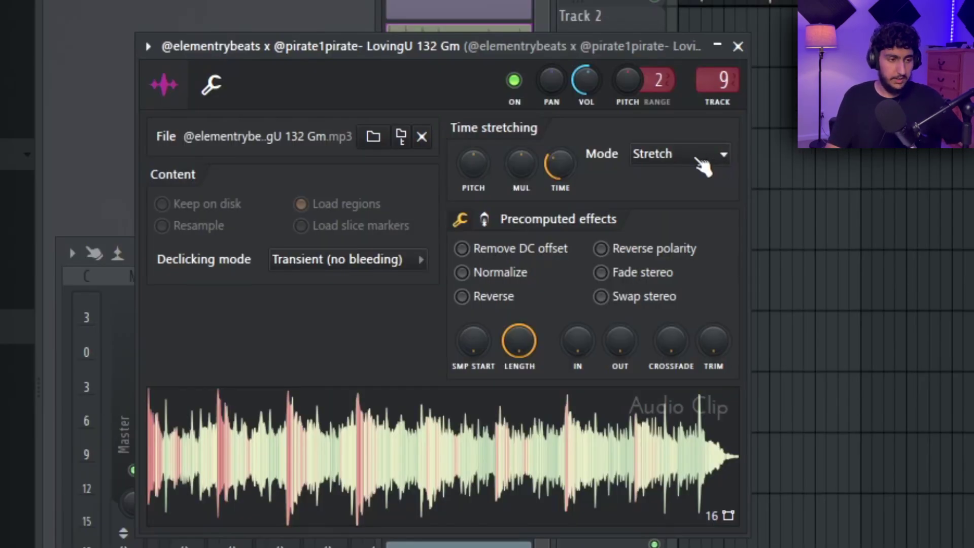
{"action": "left_click", "coordinate": [670, 163]}
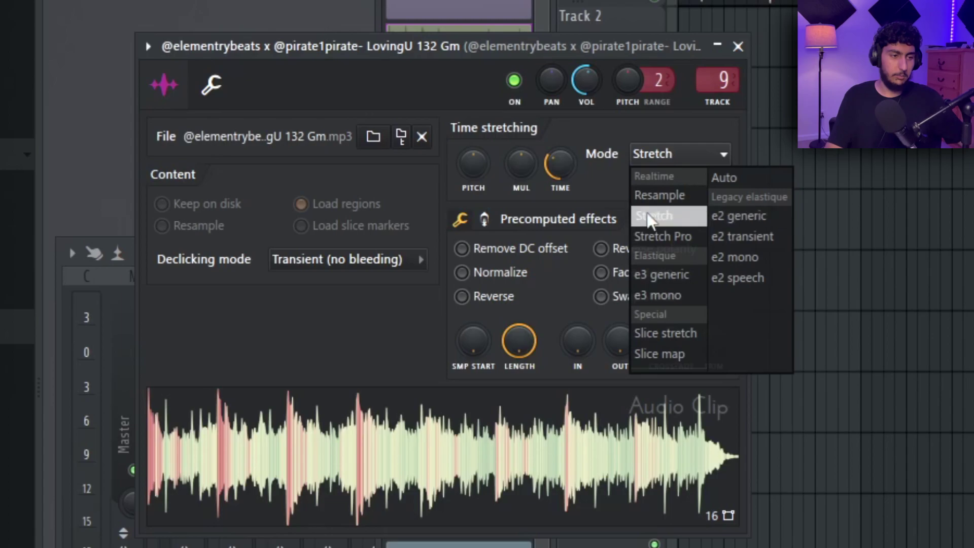
{"action": "left_click", "coordinate": [660, 195]}
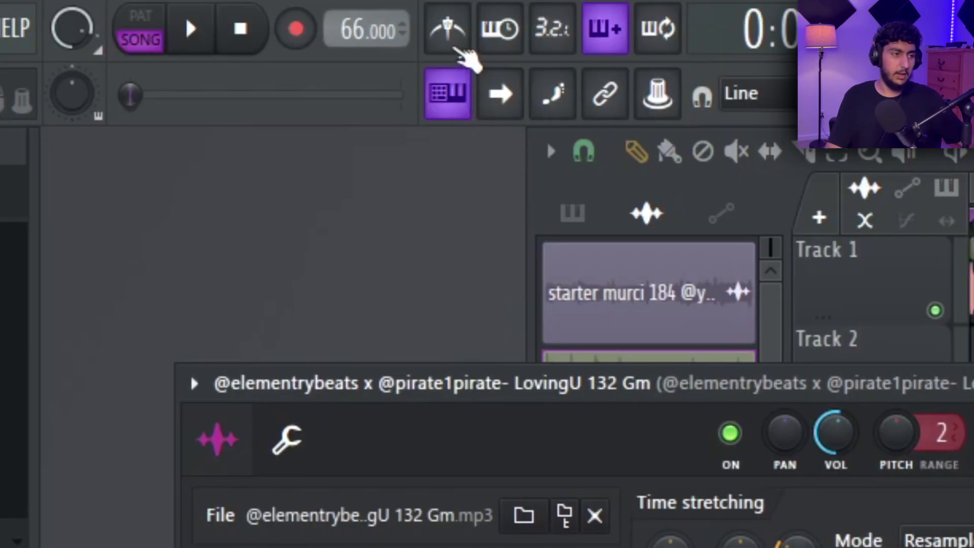
- Turn on the metronome and raise the project tempo to 96 BPM while the sample plays
{"action": "left_click", "coordinate": [448, 30]}
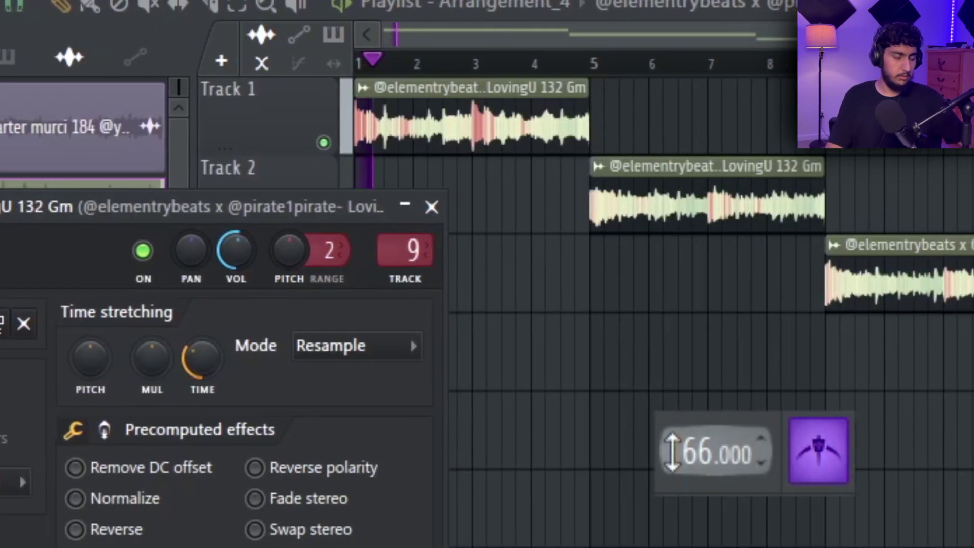
{"action": "scroll", "coordinate": [672, 451], "scroll_direction": "up", "scroll_amount": 16}
{"action": "scroll", "coordinate": [677, 451], "scroll_direction": "up", "scroll_amount": 10}
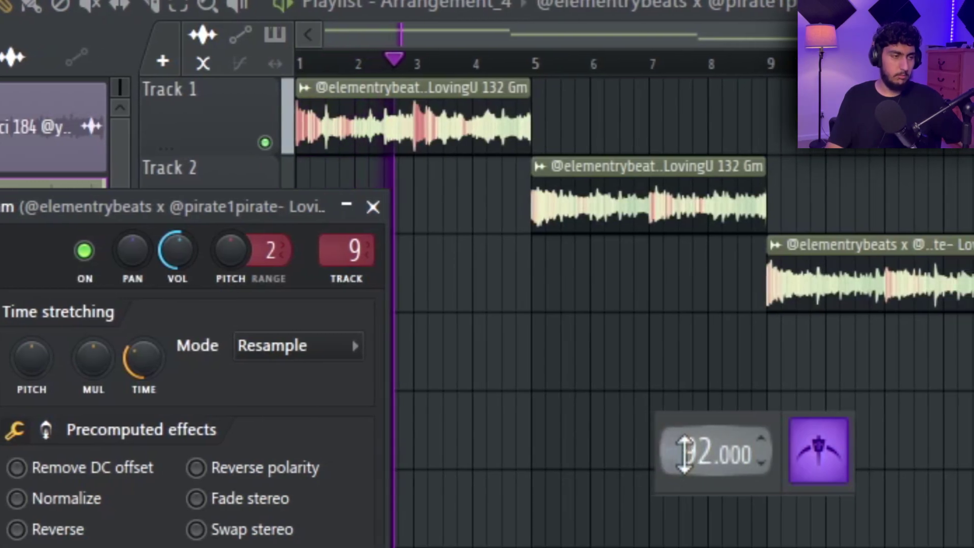
{"action": "scroll", "coordinate": [687, 452], "scroll_direction": "up", "scroll_amount": 4}
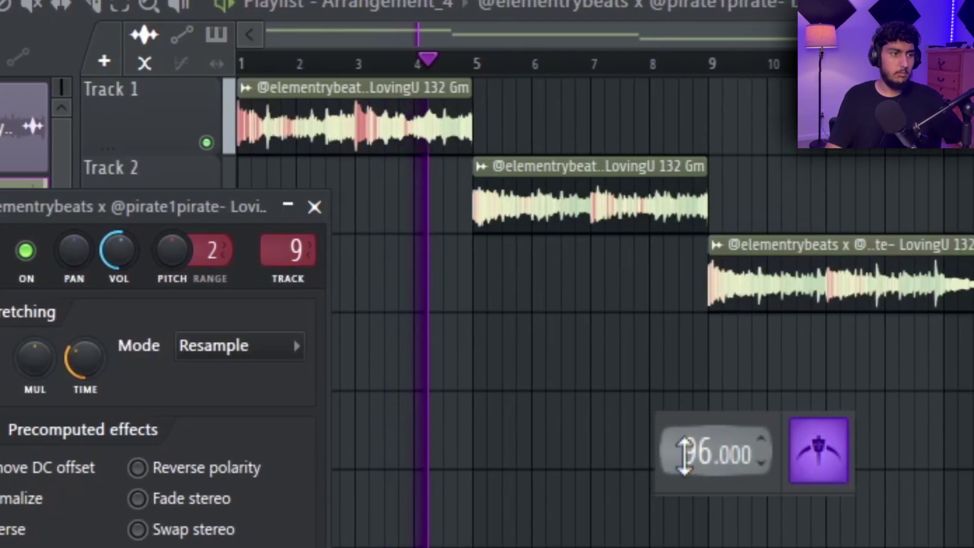
{"action": "scroll", "coordinate": [685, 452], "scroll_direction": "up", "scroll_amount": 1}
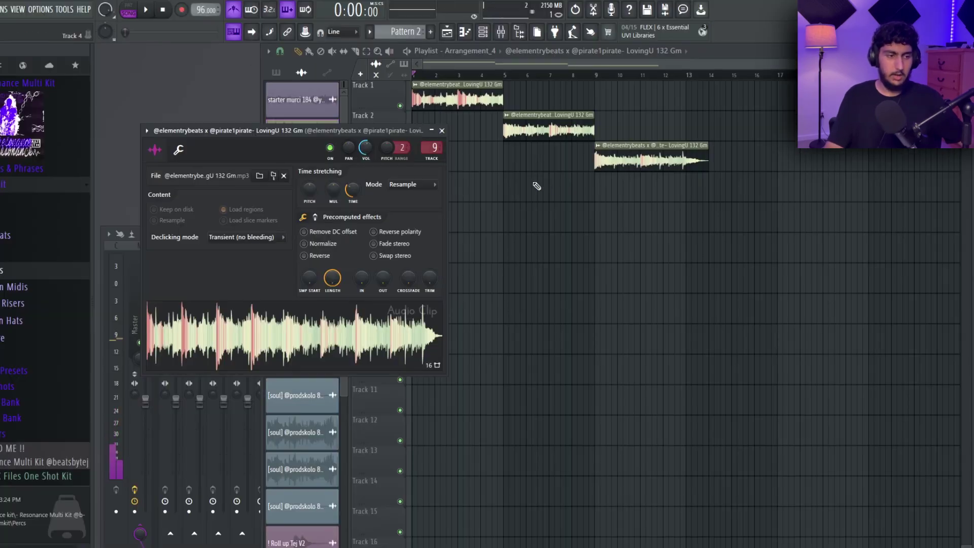
- Set the sample's time stretching mode to Stretch and raise its time stretching pitch while listening
{"action": "left_click", "coordinate": [426, 187]}
{"action": "left_click", "coordinate": [432, 184]}
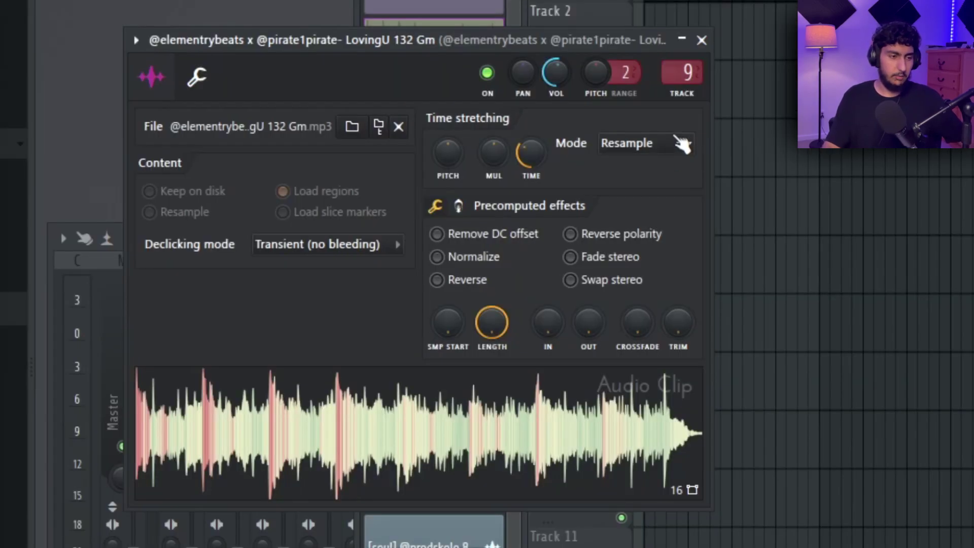
{"action": "left_click", "coordinate": [647, 148]}
{"action": "left_click", "coordinate": [629, 202]}
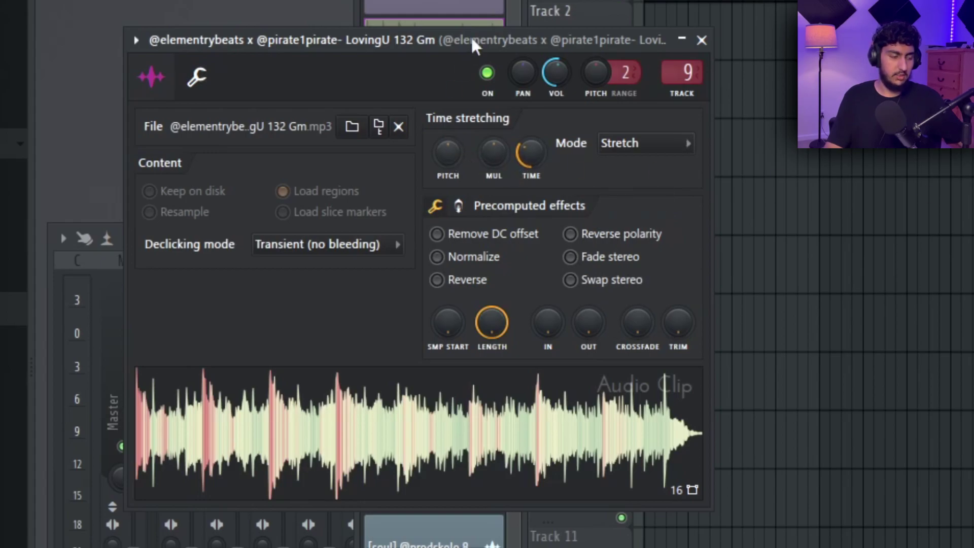
{"action": "left_click", "coordinate": [660, 148]}
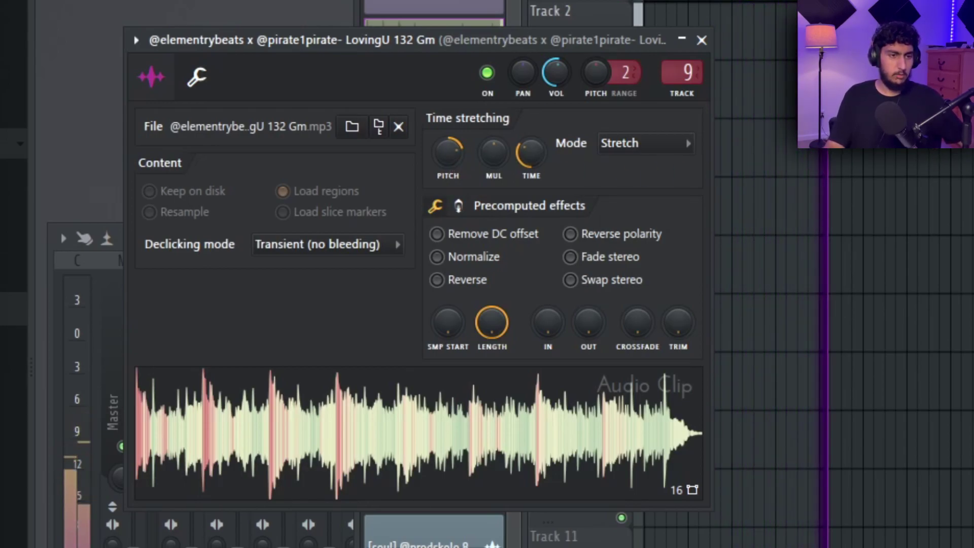
{"action": "right_click", "coordinate": [542, 159]}
{"action": "key", "text": "space"}
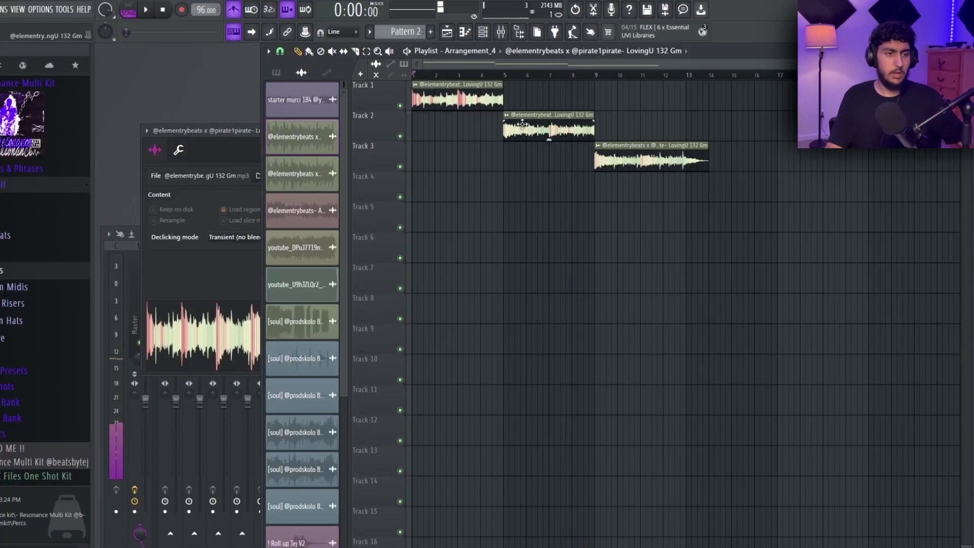
- Select bars 5 to 9 as the playback range around the sample section on track 2
{"action": "left_click", "coordinate": [505, 75]}
{"action": "left_click_drag", "start_coordinate": [508, 76], "coordinate": [593, 97]}
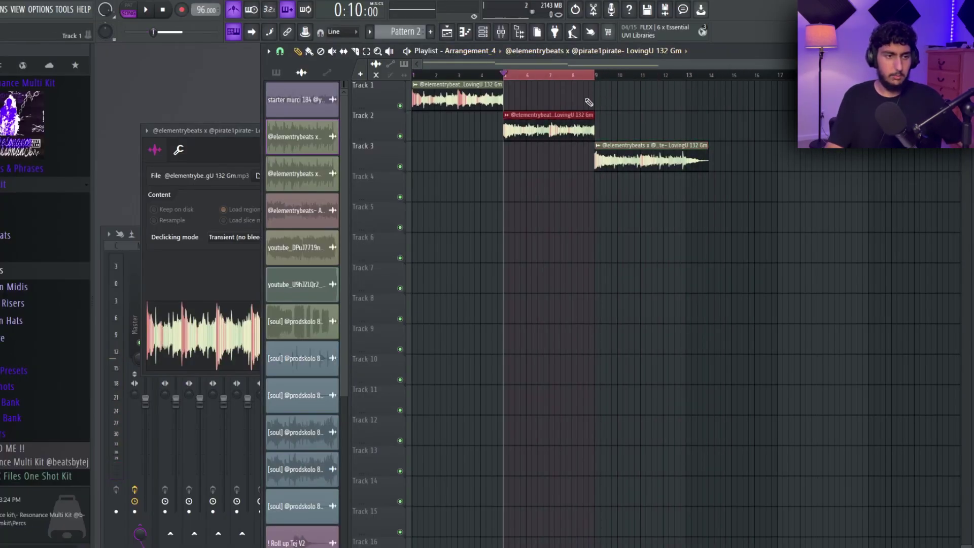
{"action": "scroll", "coordinate": [635, 132], "scroll_direction": "up", "scroll_amount": 3}
{"action": "left_click", "coordinate": [638, 209], "text": "ctrl"}
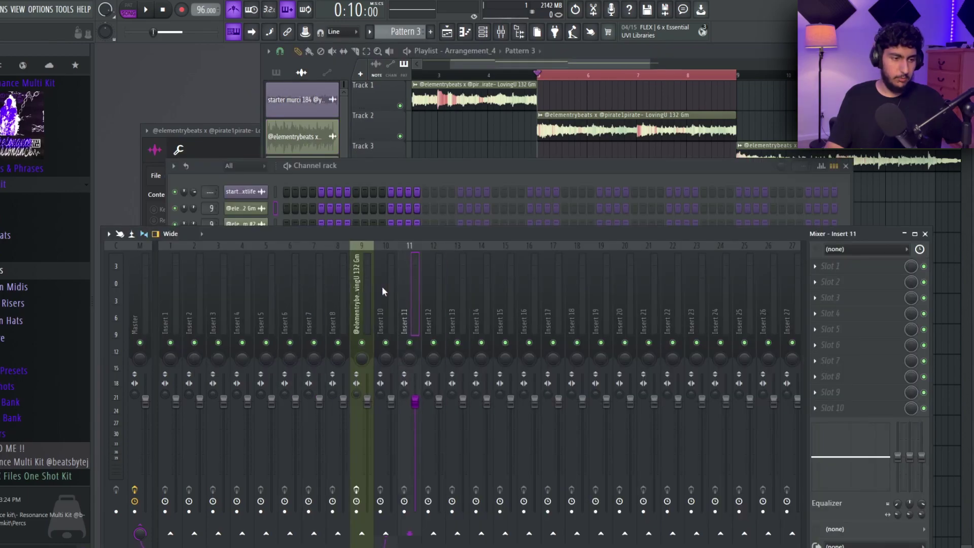
- Open the Fruity parametric EQ 2 on the sample's mixer insert 9, cut the lows with band 1 around 200 Hz, and adjust band 7
{"action": "left_click", "coordinate": [370, 293]}
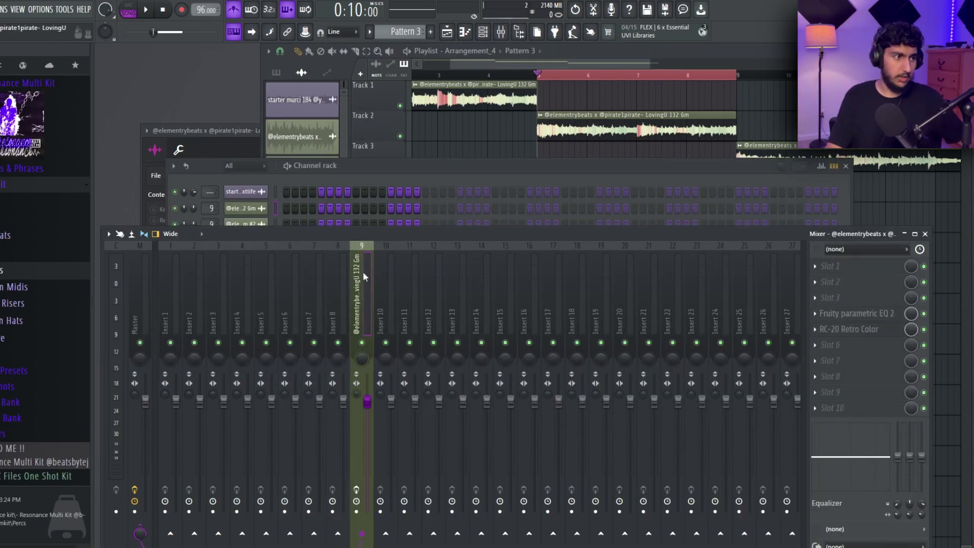
{"action": "left_click", "coordinate": [843, 314]}
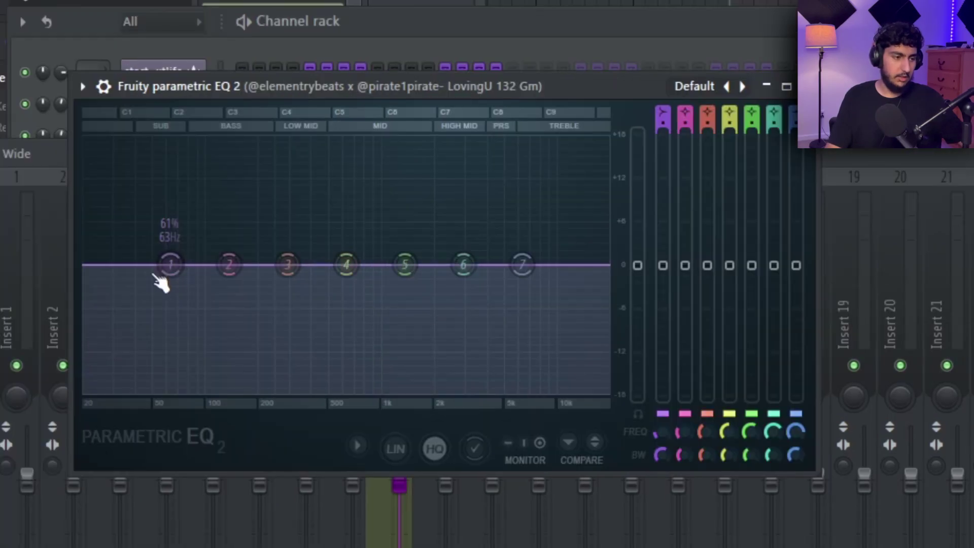
{"action": "left_click_drag", "start_coordinate": [55, 290], "coordinate": [99, 416]}
{"action": "left_click_drag", "start_coordinate": [213, 391], "coordinate": [270, 391]}
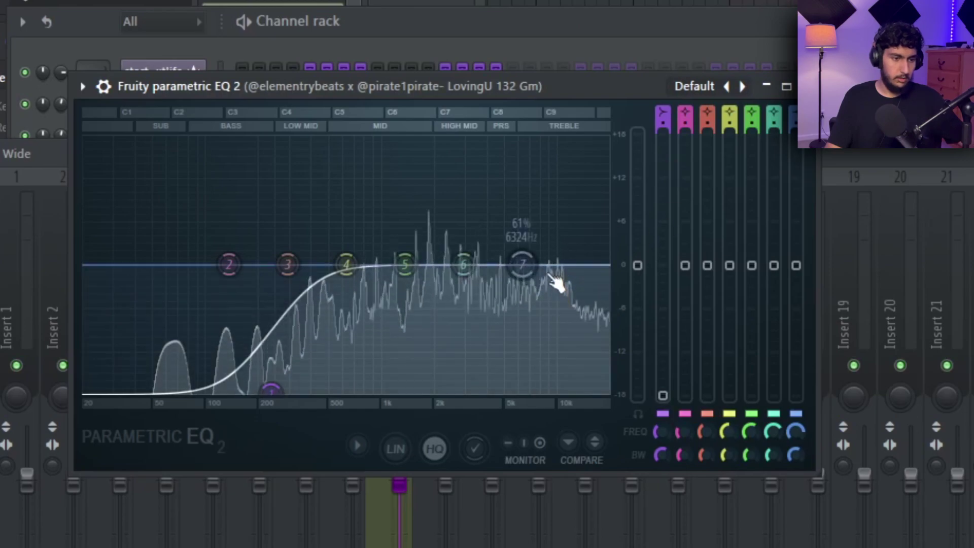
{"action": "left_click_drag", "start_coordinate": [538, 274], "coordinate": [511, 302]}
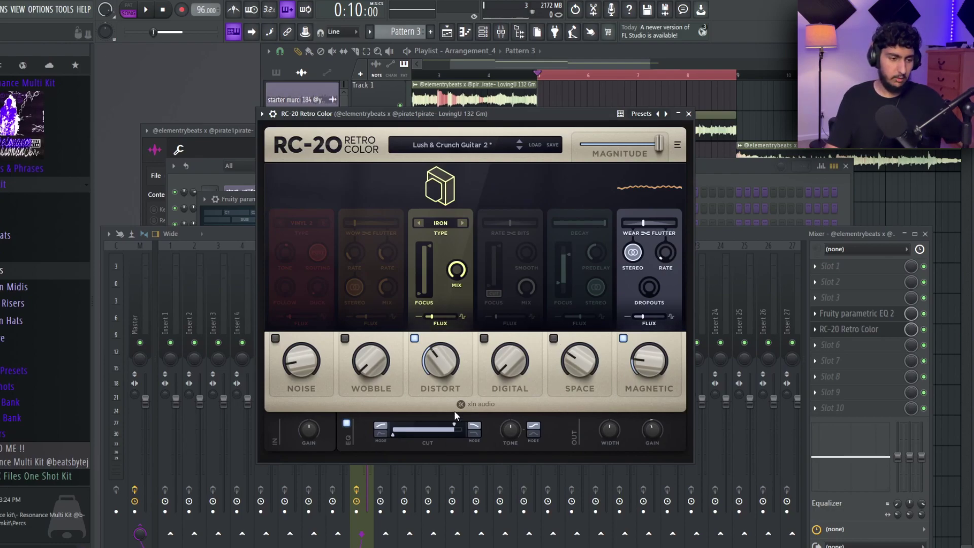
- Listen to the sample through its RC-20 Retro Color effect, then close the plugin and stop playback
{"action": "key", "text": "space"}
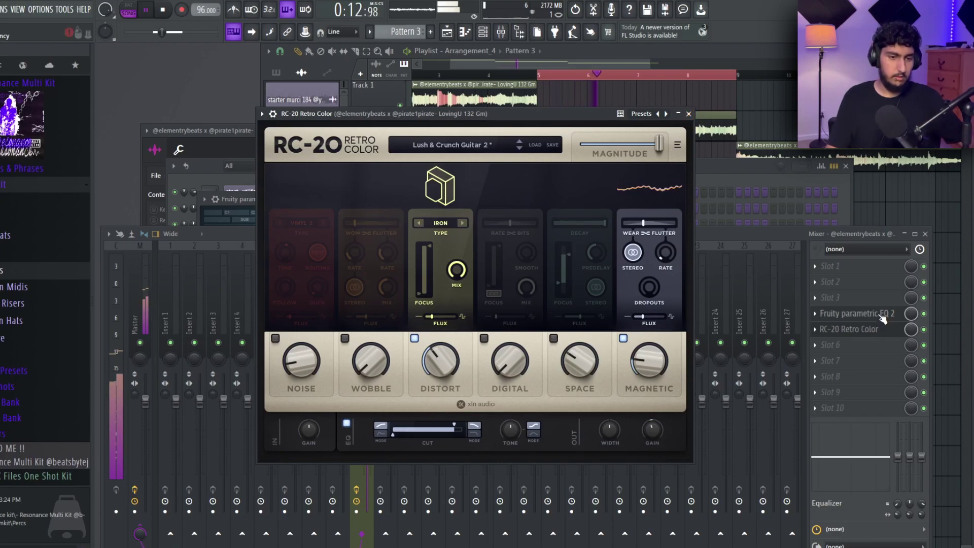
{"action": "left_click", "coordinate": [880, 327]}
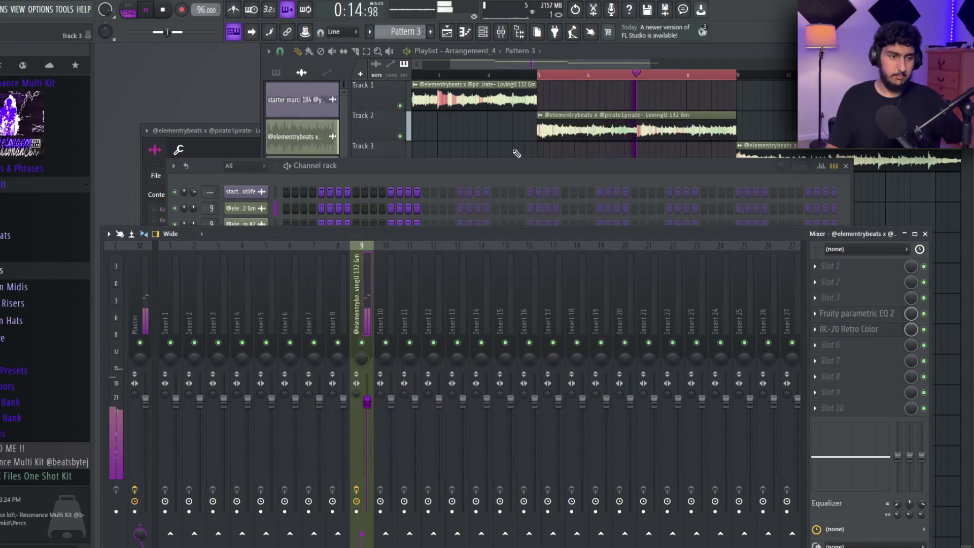
{"action": "key", "text": "space"}
- Bring up the channel rack's Drums group and open the envelope settings of the 808 (southside) channel
{"action": "key", "text": "F5"}
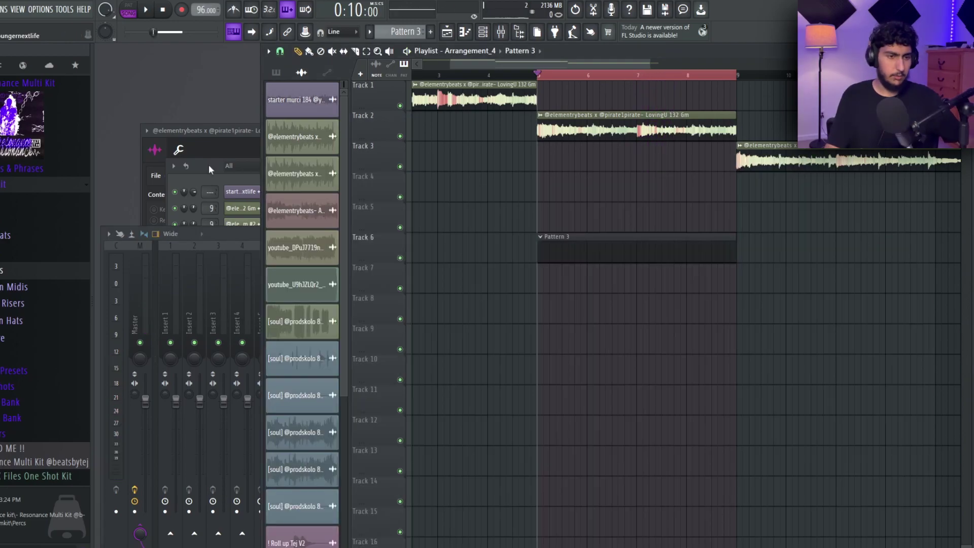
{"action": "left_click", "coordinate": [209, 164]}
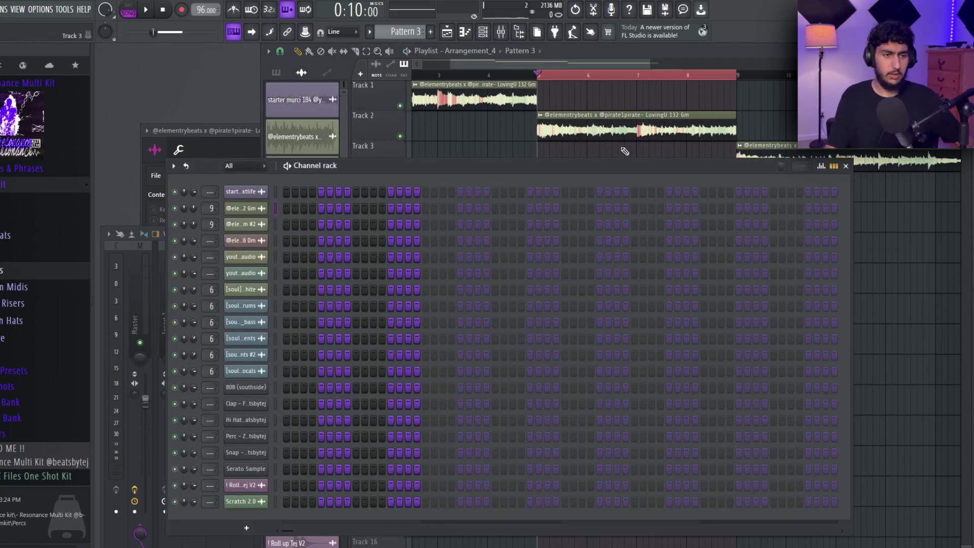
{"action": "left_click", "coordinate": [579, 121]}
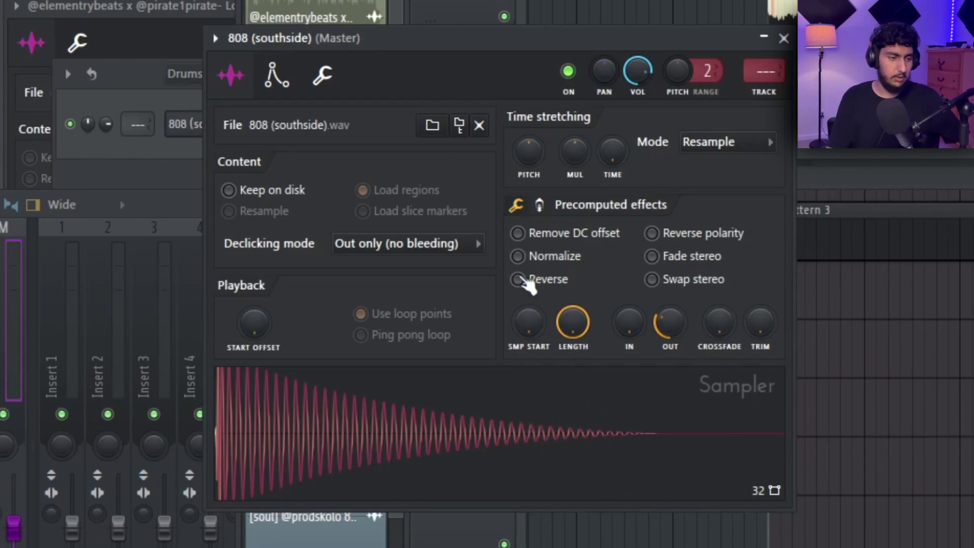
{"action": "left_click", "coordinate": [277, 75]}
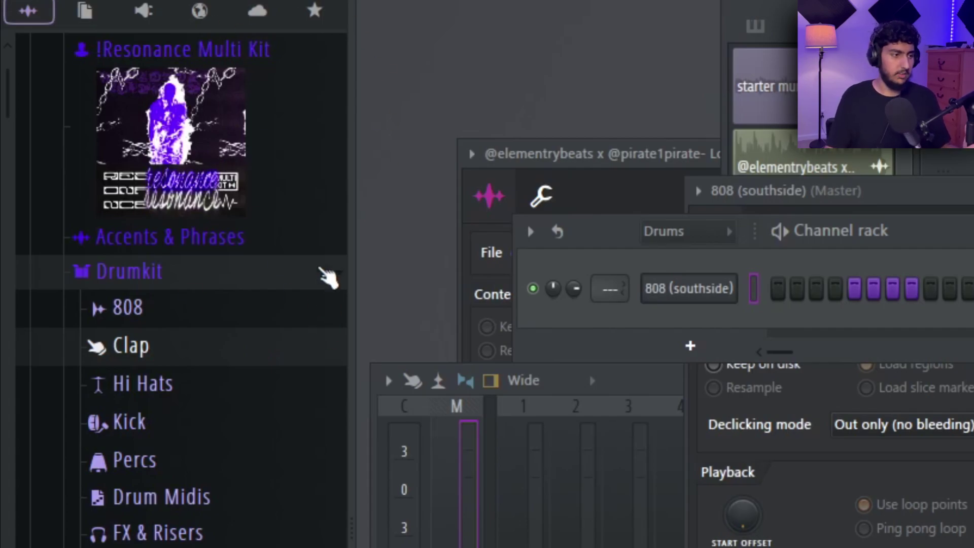
- Add the Clap - Folded and Hi Hat - Responsive samples from the Resonance Multi Kit's Drumkit folder to the channel rack
{"action": "scroll", "coordinate": [259, 256], "scroll_direction": "up", "scroll_amount": 5}
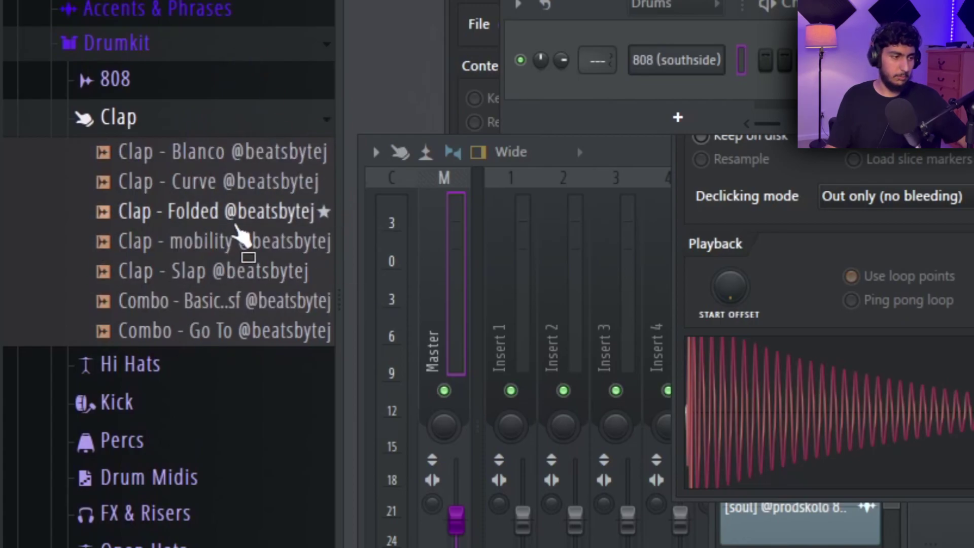
{"action": "left_click_drag", "start_coordinate": [243, 252], "coordinate": [675, 133]}
{"action": "left_click", "coordinate": [189, 126]}
{"action": "left_click", "coordinate": [194, 157]}
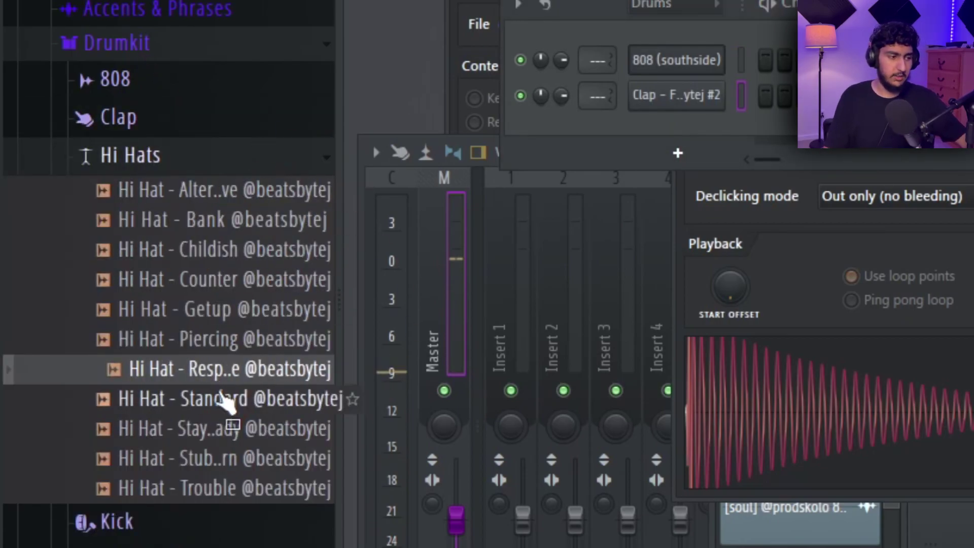
{"action": "left_click_drag", "start_coordinate": [243, 378], "coordinate": [756, 184]}
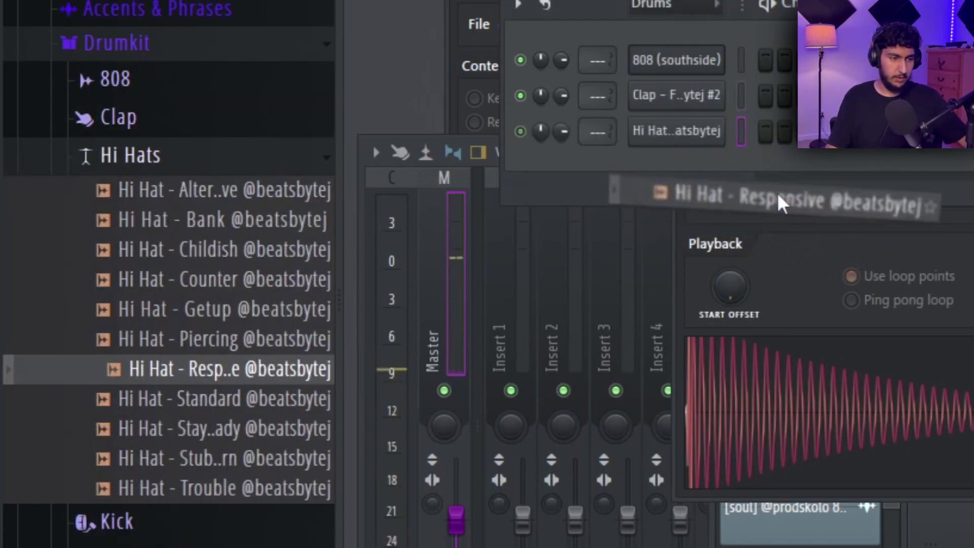
- Audition the Drumkit's kicks and add Kick - Compacted to the channel rack as a new channel
{"action": "left_click", "coordinate": [152, 155]}
{"action": "left_click", "coordinate": [181, 194]}
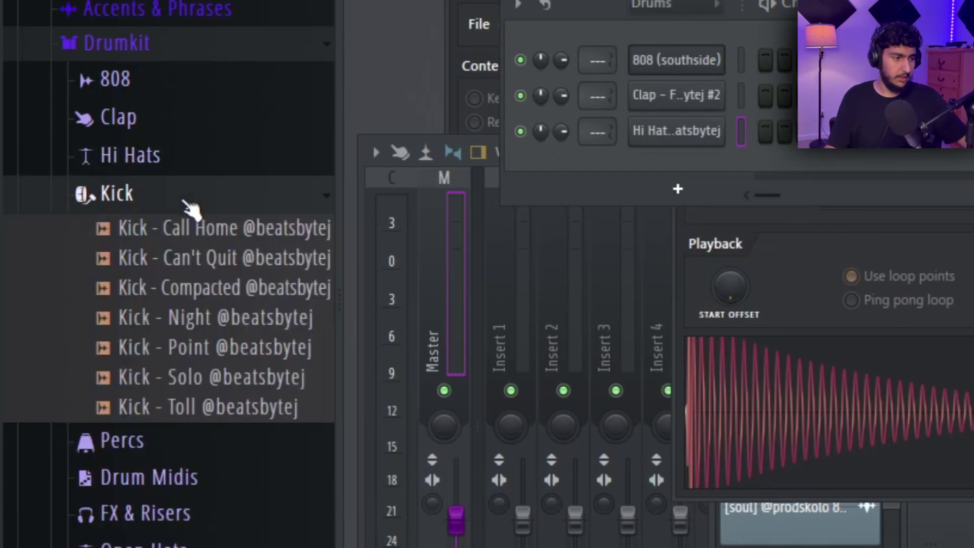
{"action": "left_click", "coordinate": [244, 229]}
{"action": "left_click", "coordinate": [231, 288]}
{"action": "left_click_drag", "start_coordinate": [261, 290], "coordinate": [733, 183]}
- Audition the Drumkit's percs and add Perc - Zap, Perc - Rim and Snap - Easy going to the channel rack
{"action": "left_click", "coordinate": [182, 194]}
{"action": "left_click", "coordinate": [182, 232]}
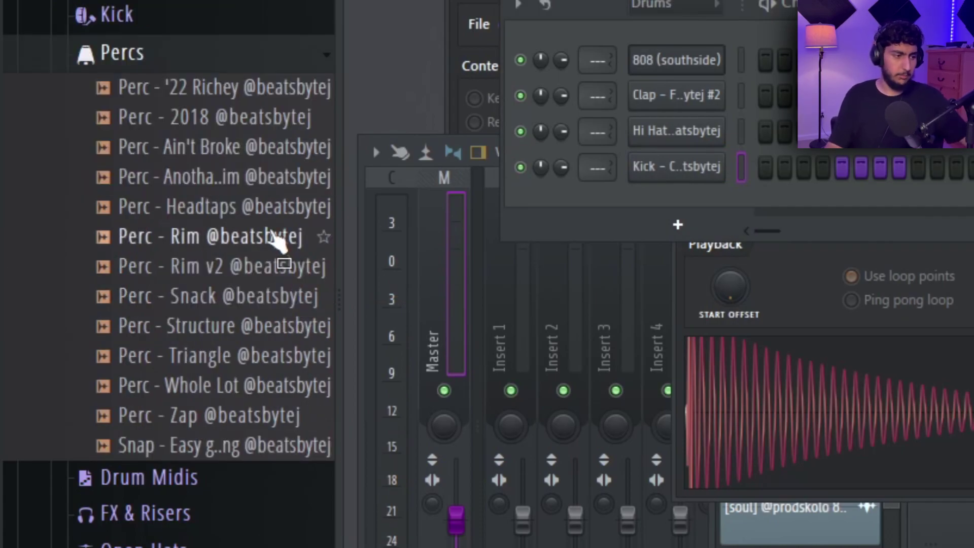
{"action": "left_click", "coordinate": [231, 205]}
{"action": "left_click", "coordinate": [219, 181]}
{"action": "left_click", "coordinate": [234, 418]}
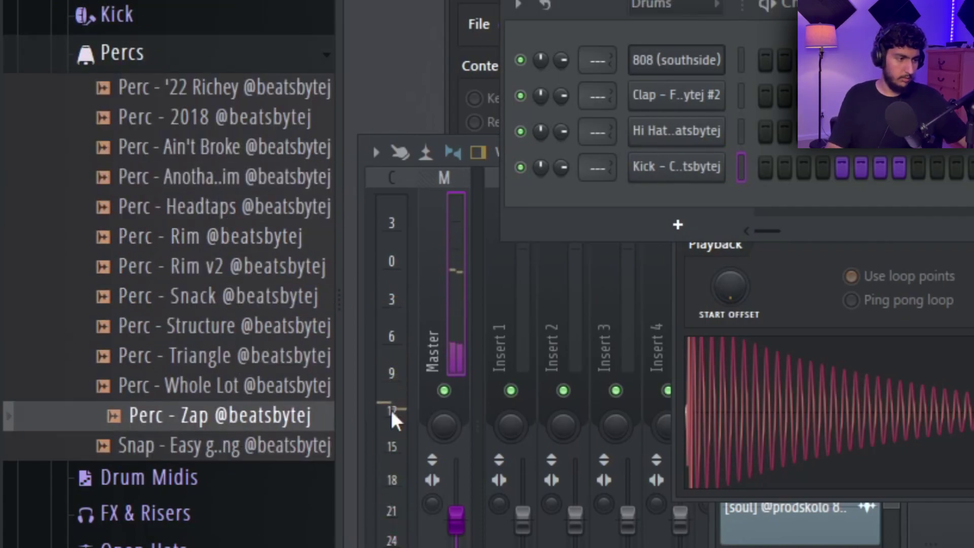
{"action": "left_click_drag", "start_coordinate": [518, 384], "coordinate": [756, 224]}
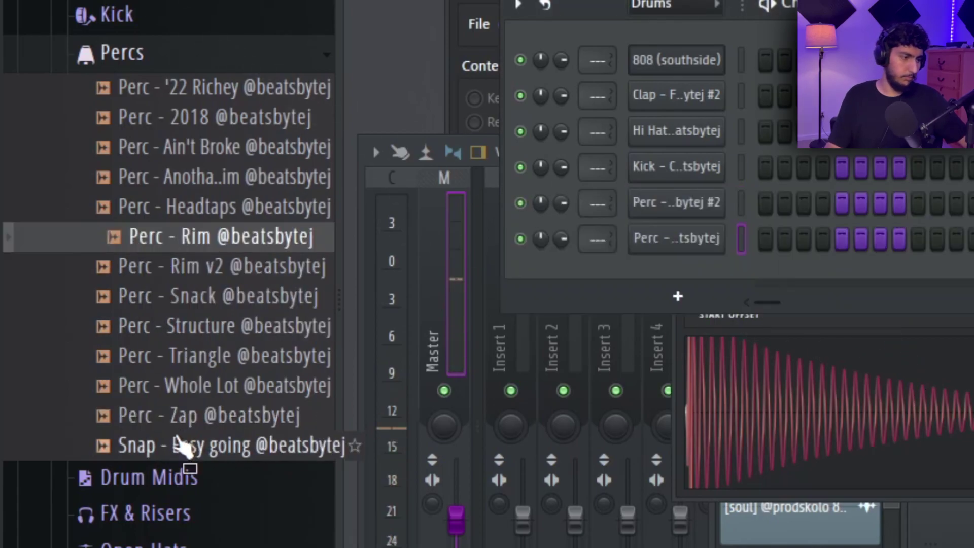
{"action": "left_click", "coordinate": [180, 449]}
{"action": "left_click_drag", "start_coordinate": [184, 460], "coordinate": [696, 267]}
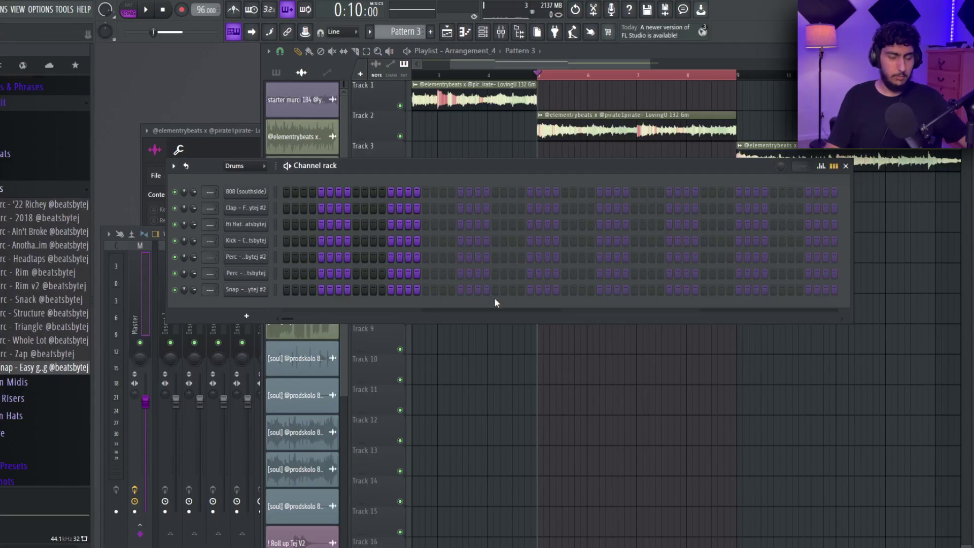
{"action": "left_click", "coordinate": [663, 374]}
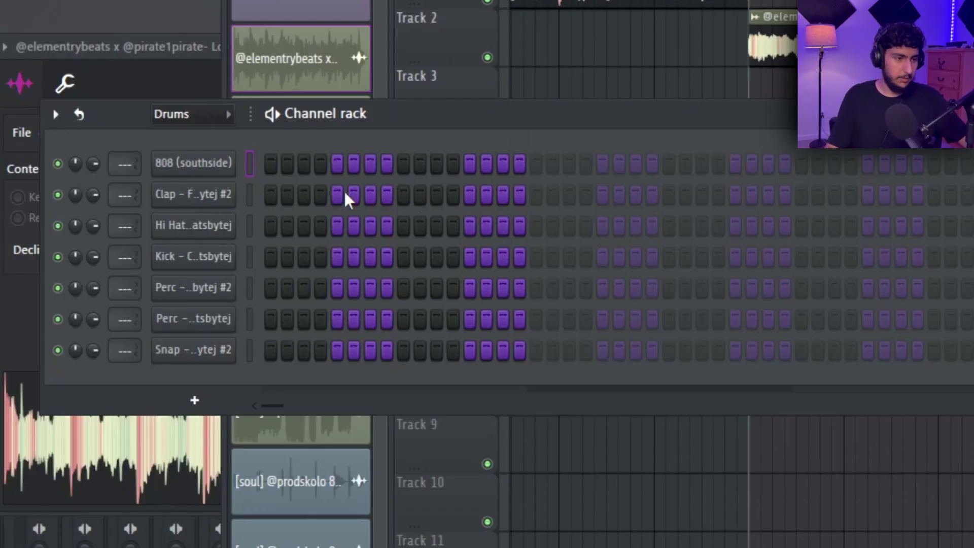
- Program a clap on the fifth step of every eight in the piano roll and duplicate it across four bars
{"action": "right_click", "coordinate": [225, 196]}
{"action": "left_click", "coordinate": [292, 192]}
{"action": "key", "text": "ctrl+a"}
{"action": "key", "text": "ctrl+b"}
{"action": "key", "text": "ctrl+a"}
{"action": "key", "text": "ctrl+b"}
{"action": "key", "text": "ctrl+d"}
{"action": "scroll", "coordinate": [431, 124], "scroll_direction": "down", "scroll_amount": 2}
{"action": "scroll", "coordinate": [436, 133], "scroll_direction": "up", "scroll_amount": 2}
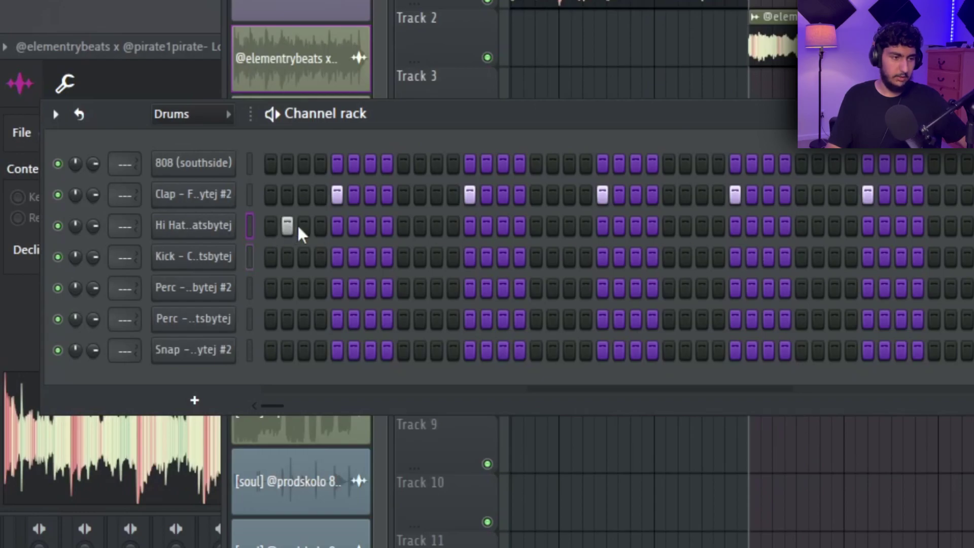
- Place syncopated Hi Hat - Responsive hits on the step grid across the first two bars
{"action": "mouse_move", "coordinate": [298, 227]}
{"action": "left_mouse_down"}
{"action": "mouse_move", "coordinate": [608, 232]}
{"action": "mouse_move", "coordinate": [104, 228]}
{"action": "left_mouse_up"}
{"action": "left_click", "coordinate": [270, 226]}
{"action": "left_click", "coordinate": [320, 226]}
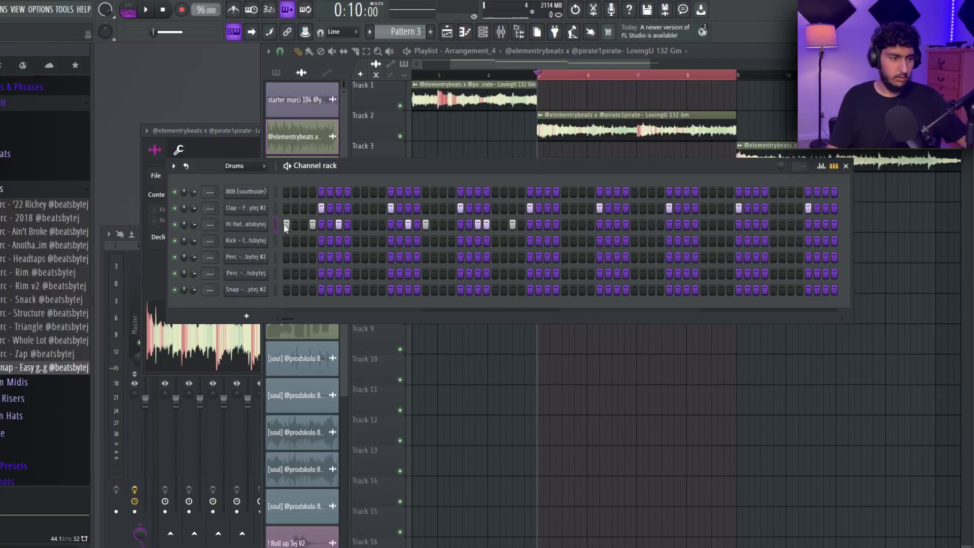
- Duplicate the two-bar hi-hat pattern into bars 3 and 4 in its piano roll and play it back
{"action": "right_click", "coordinate": [265, 222]}
{"action": "left_click", "coordinate": [285, 222]}
{"action": "left_click_drag", "start_coordinate": [442, 249], "coordinate": [388, 238]}
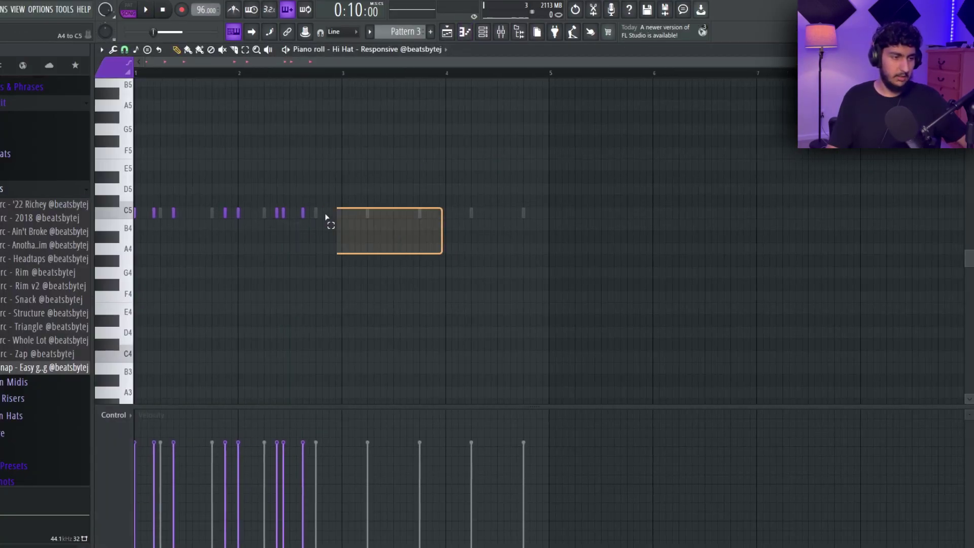
{"action": "left_click_drag", "start_coordinate": [204, 122], "coordinate": [204, 128]}
{"action": "scroll", "coordinate": [182, 165], "scroll_direction": "up", "scroll_amount": 2}
{"action": "left_click_drag", "start_coordinate": [183, 167], "coordinate": [264, 183]}
{"action": "scroll", "coordinate": [207, 229], "scroll_direction": "down", "scroll_amount": 2}
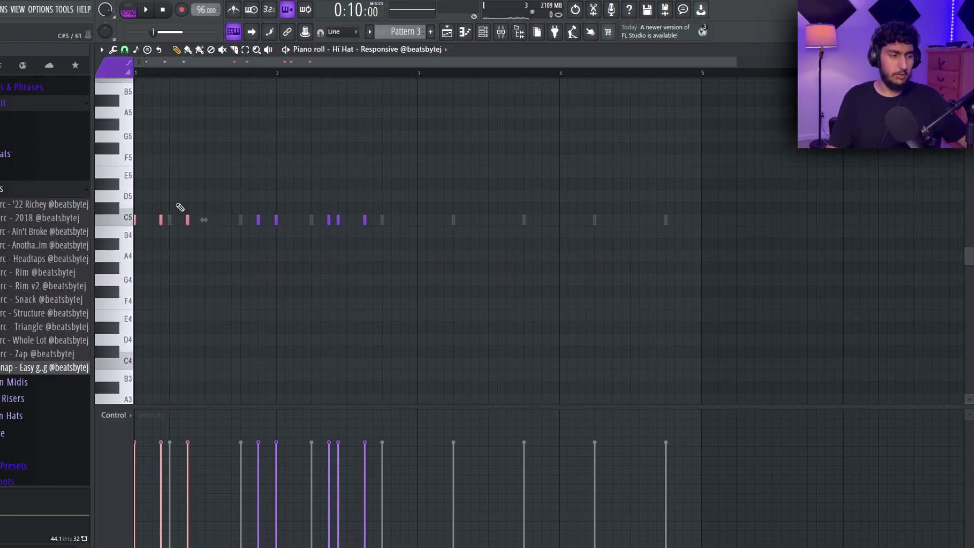
{"action": "left_click_drag", "start_coordinate": [417, 73], "coordinate": [136, 74]}
{"action": "key", "text": "ctrl+b"}
{"action": "key", "text": "ctrl+d"}
{"action": "key", "text": "space"}
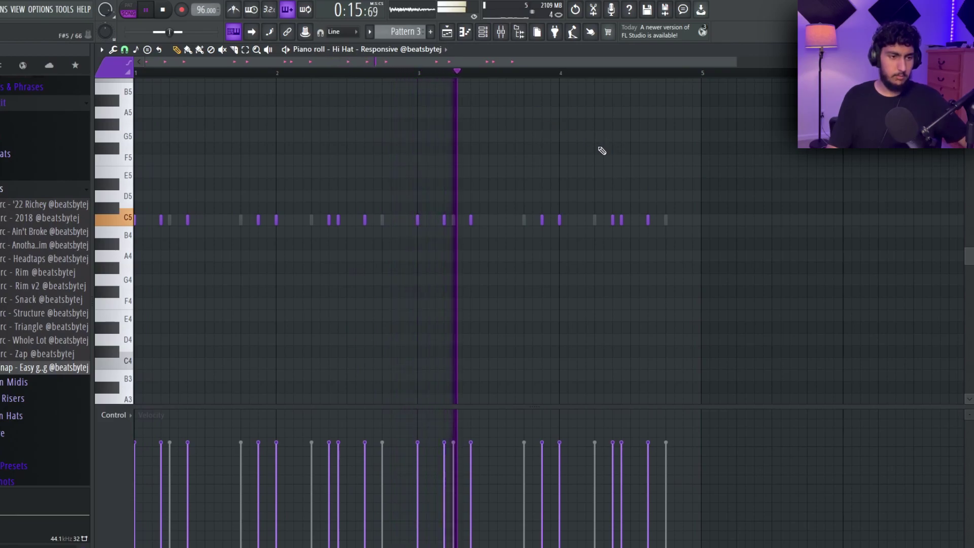
- Vary the duplicated hi-hats by adding a hit late in bar 3, removing the one after it, and adding one at bar 4's end
{"action": "left_click", "coordinate": [506, 220]}
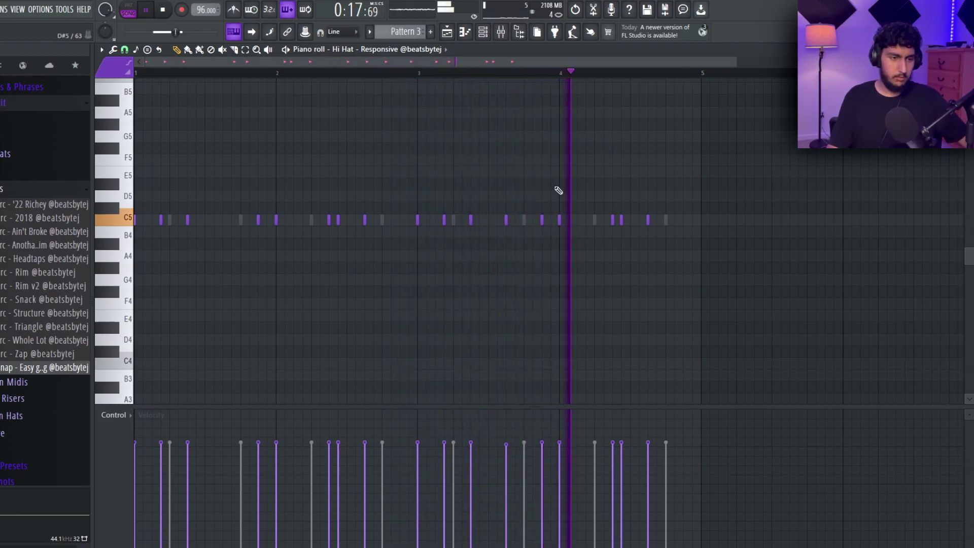
{"action": "left_click", "coordinate": [446, 74]}
{"action": "right_click", "coordinate": [542, 220]}
{"action": "left_click", "coordinate": [675, 219]}
{"action": "key", "text": "space"}
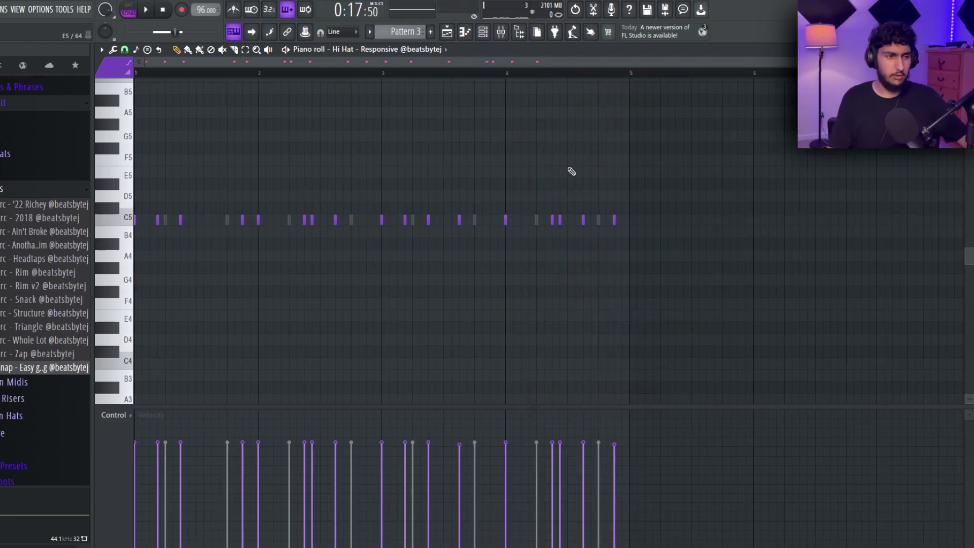
- Build the Kick - Compacted pattern across four bars by placing kicks on selected hi-hat positions
{"action": "left_click_drag", "start_coordinate": [720, 258], "coordinate": [82, 174], "text": "ctrl"}
{"action": "left_click", "coordinate": [771, 238], "text": "ctrl"}
{"action": "left_click", "coordinate": [487, 162], "text": "ctrl"}
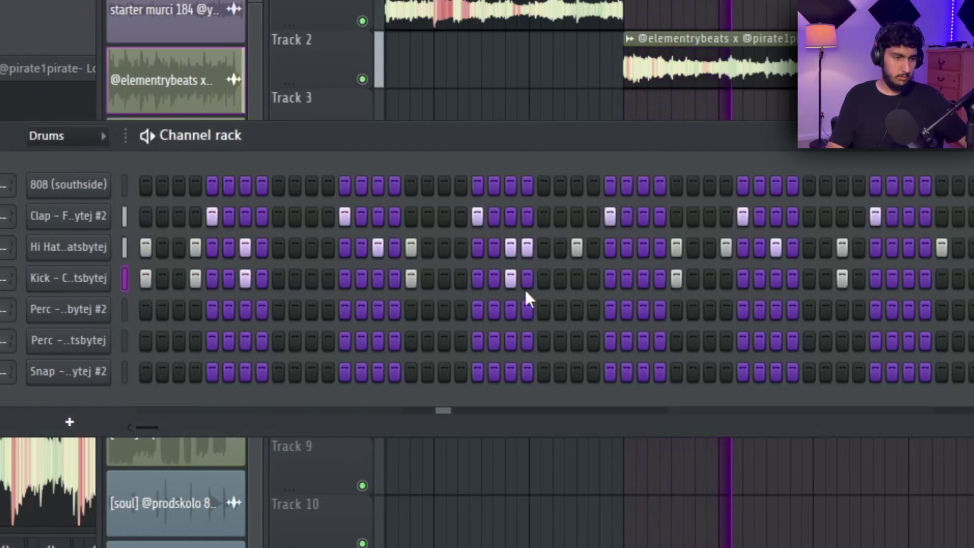
{"action": "left_click", "coordinate": [726, 279]}
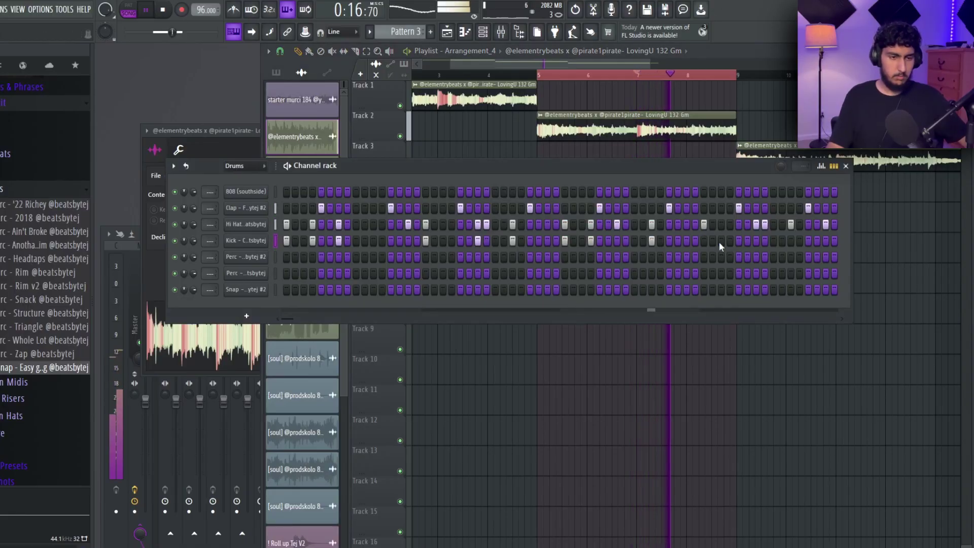
{"action": "left_click", "coordinate": [706, 240]}
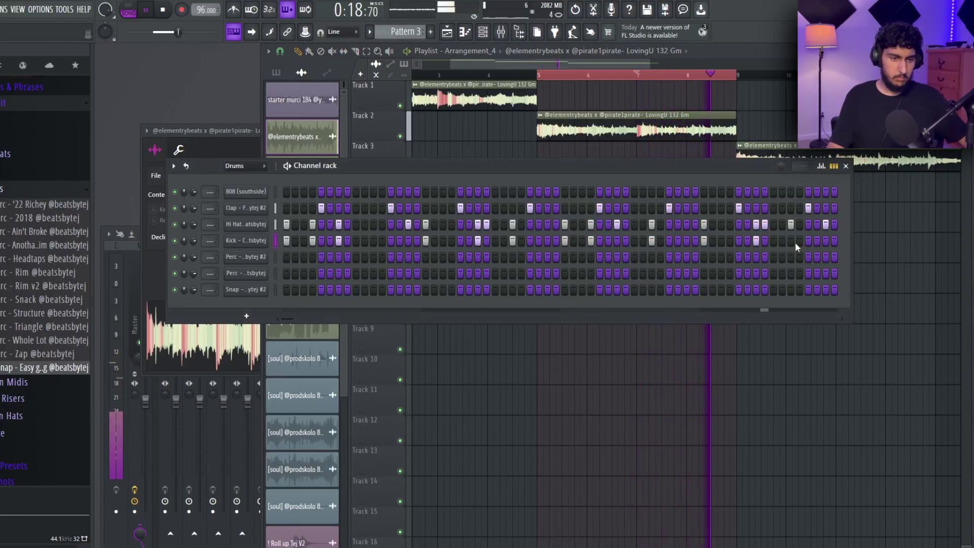
- Open the kick's piano roll and raise the velocity of all its notes slightly
{"action": "right_click", "coordinate": [254, 241]}
{"action": "left_click", "coordinate": [287, 240]}
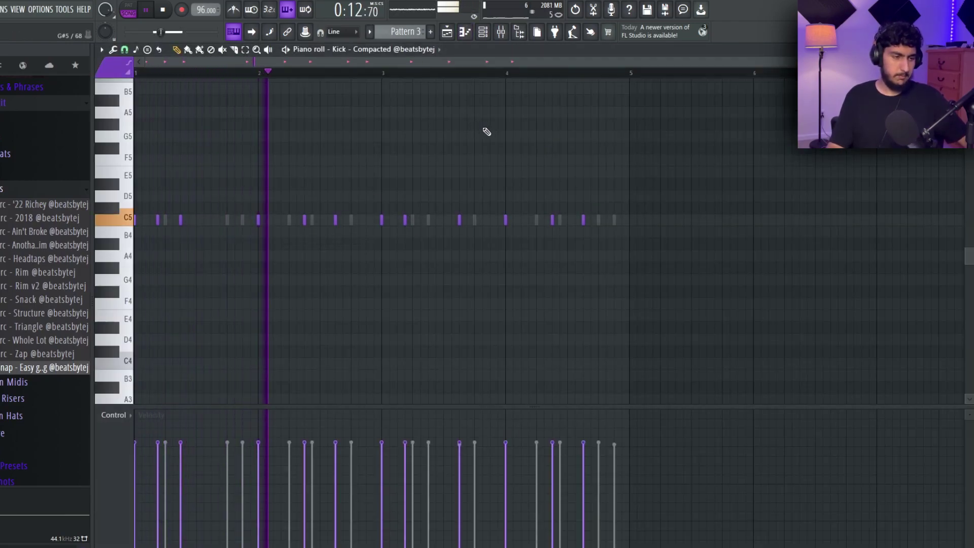
{"action": "key", "text": "ctrl+a"}
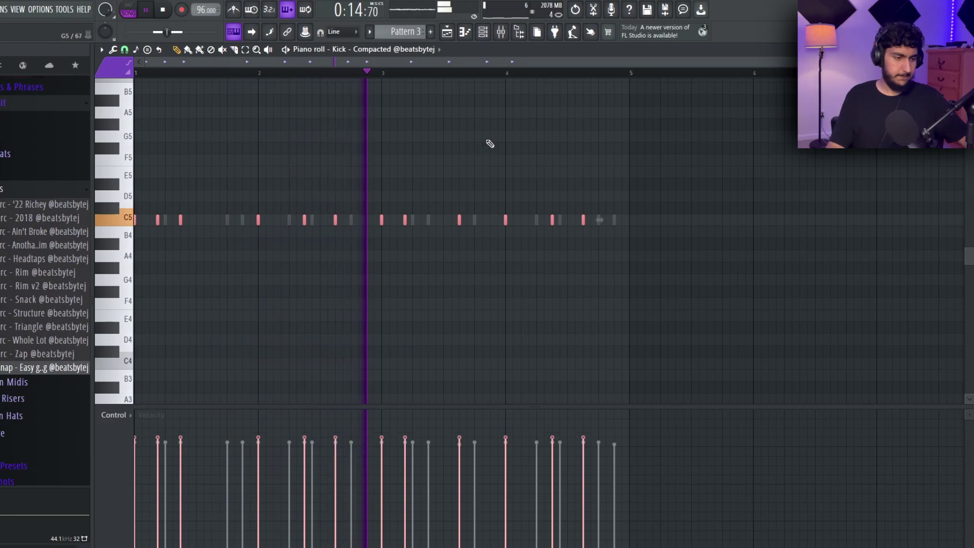
{"action": "key", "text": "ctrl+d"}
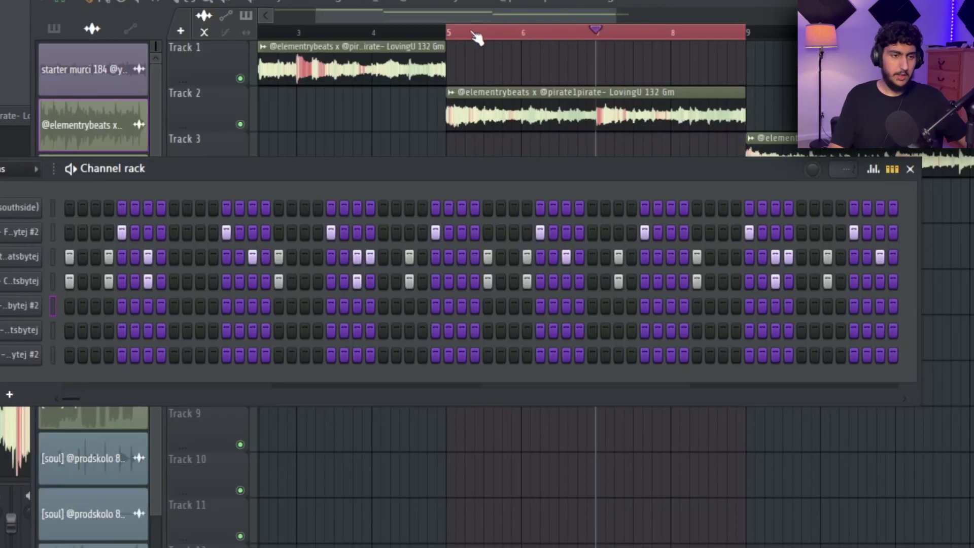
- Add sparse percussion and snap hits on the step grid to fill gaps in the drum pattern
{"action": "key", "text": "F6"}
{"action": "key", "text": "F6"}
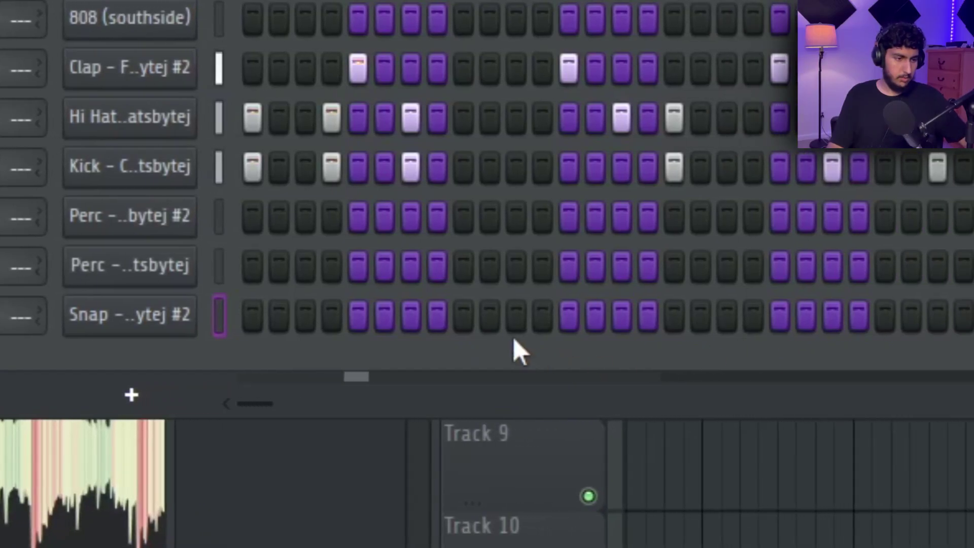
{"action": "left_click", "coordinate": [373, 289]}
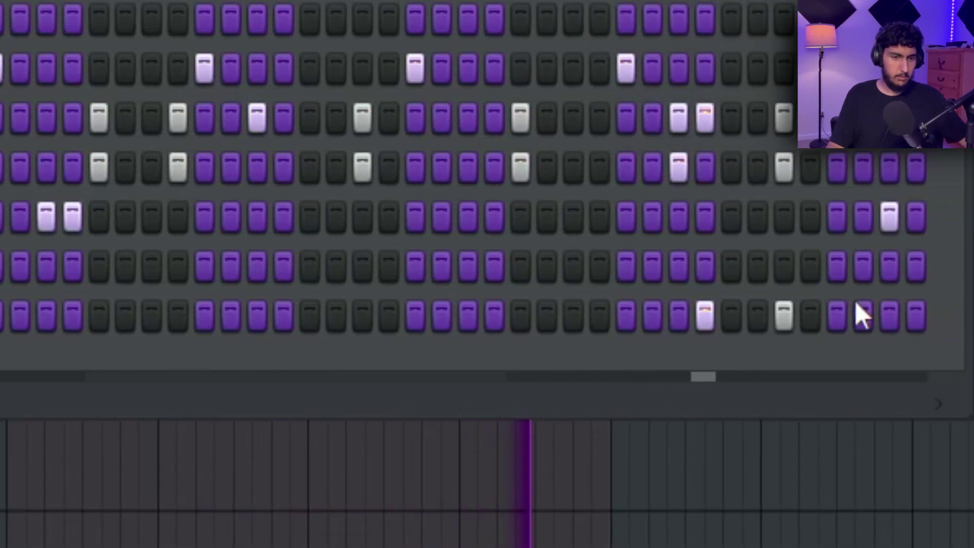
- Open the 808 (southside) piano roll and place C5 notes on selected kick positions across bars 1 and 2
{"action": "right_click", "coordinate": [273, 187]}
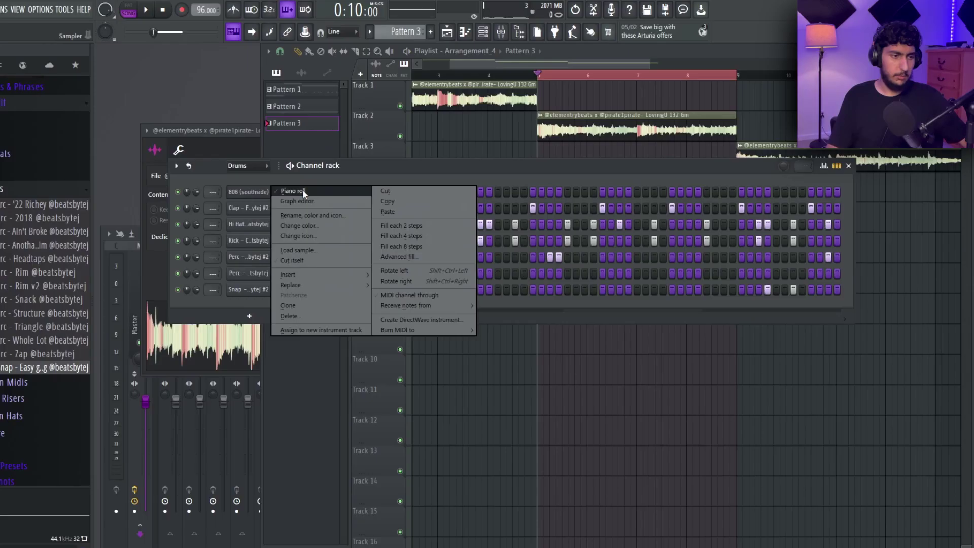
{"action": "left_click", "coordinate": [302, 191]}
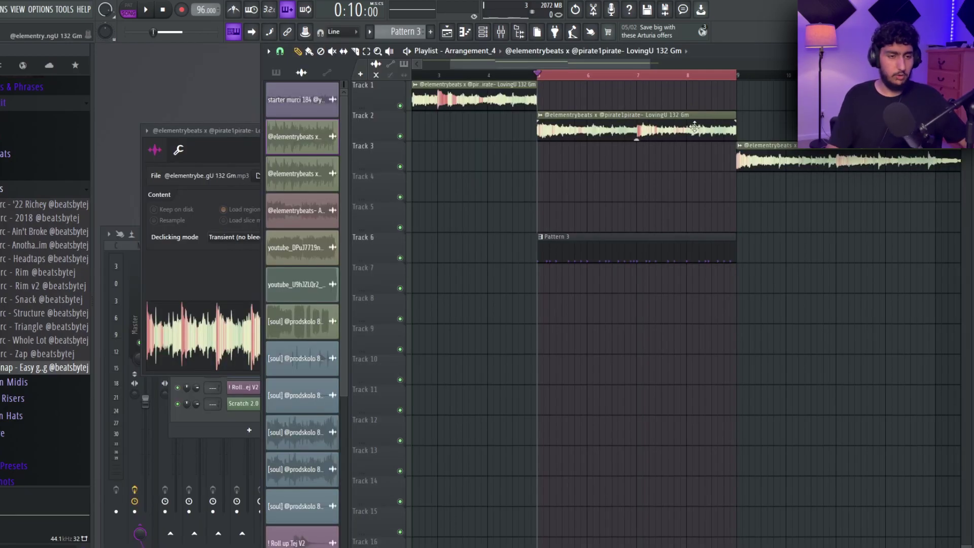
{"action": "left_click", "coordinate": [251, 154]}
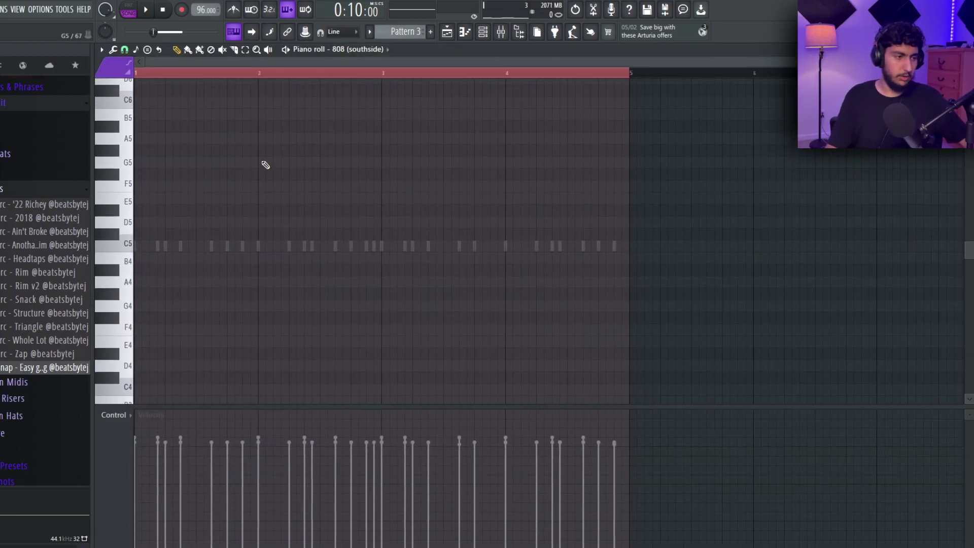
{"action": "scroll", "coordinate": [298, 191], "scroll_direction": "up", "scroll_amount": 3}
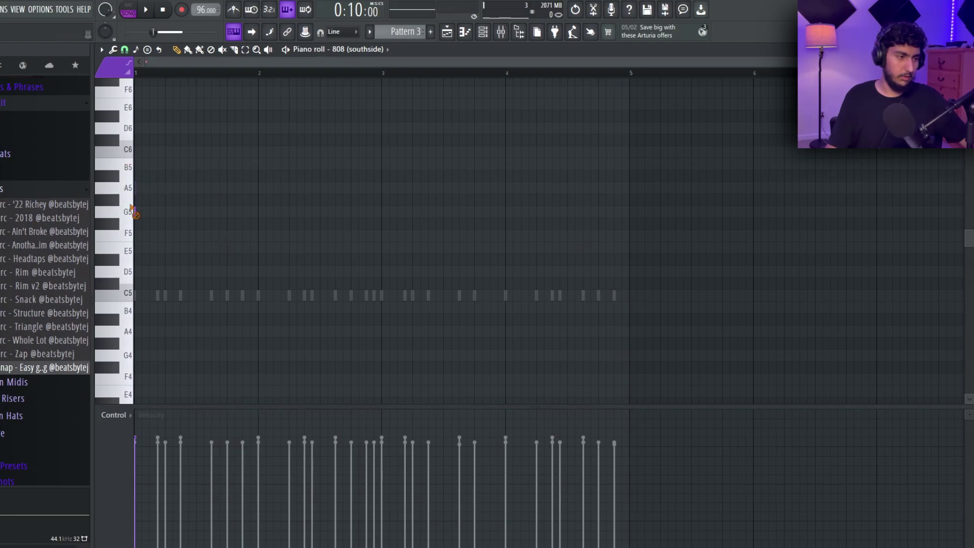
{"action": "key", "text": "space"}
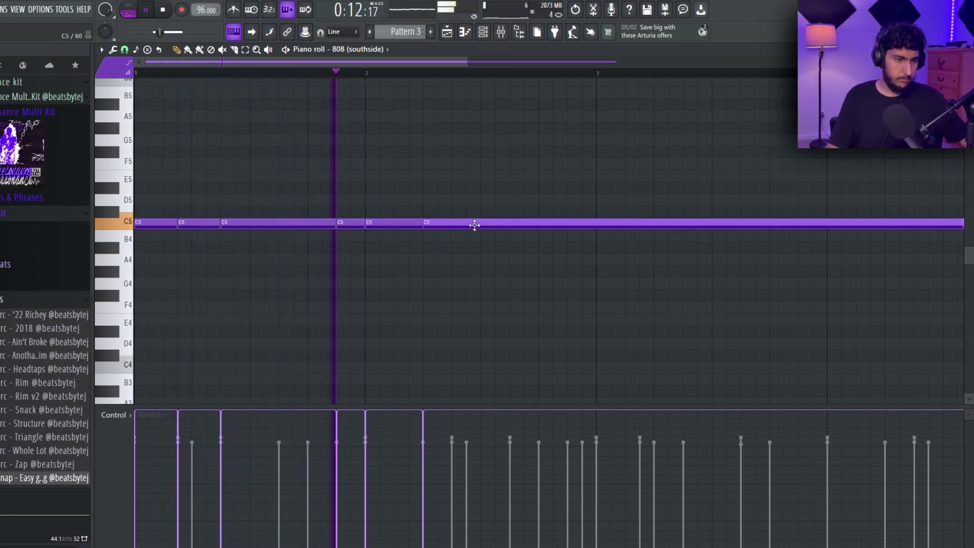
{"action": "left_click", "coordinate": [521, 224]}
{"action": "left_click", "coordinate": [569, 223]}
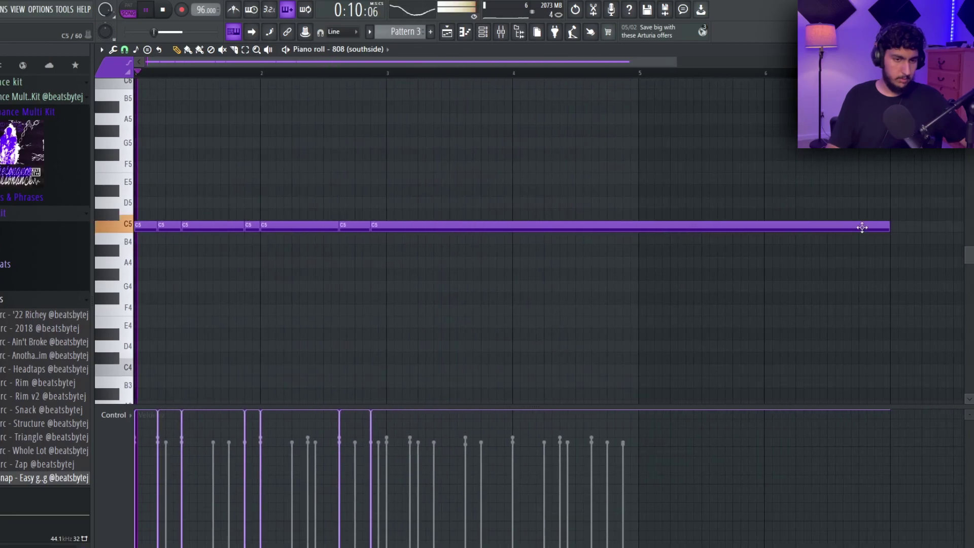
{"action": "left_click_drag", "start_coordinate": [859, 235], "coordinate": [387, 228]}
{"action": "scroll", "coordinate": [401, 236], "scroll_direction": "up", "scroll_amount": 3}
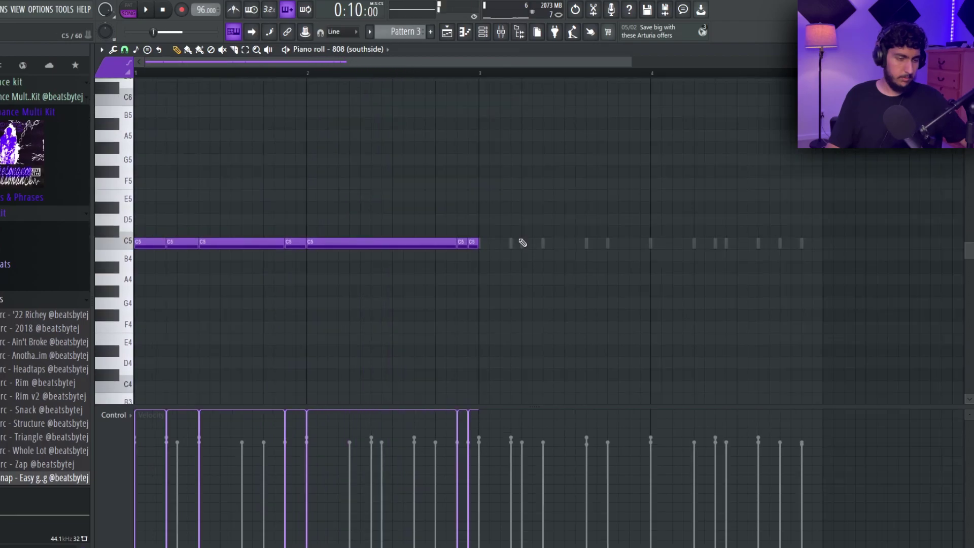
- Duplicate the two-bar 808 phrase into bars 3 and 4
{"action": "key", "text": "ctrl+b"}
{"action": "key", "text": "space"}
{"action": "key", "text": "ctrl+d"}
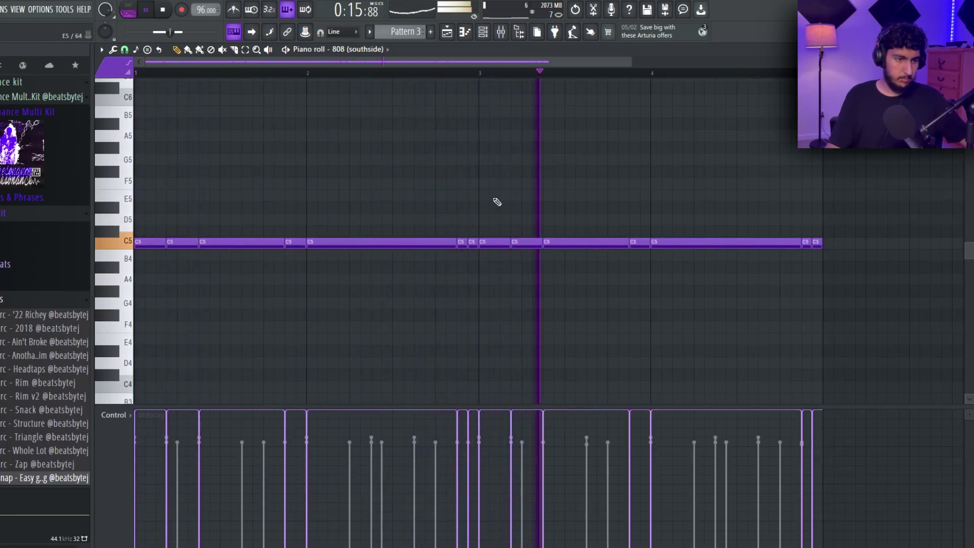
- Vary the 808 in bar 4 by replacing its short closing notes with one longer note lasting to the bar's end
{"action": "left_click_drag", "start_coordinate": [680, 163], "coordinate": [644, 149]}
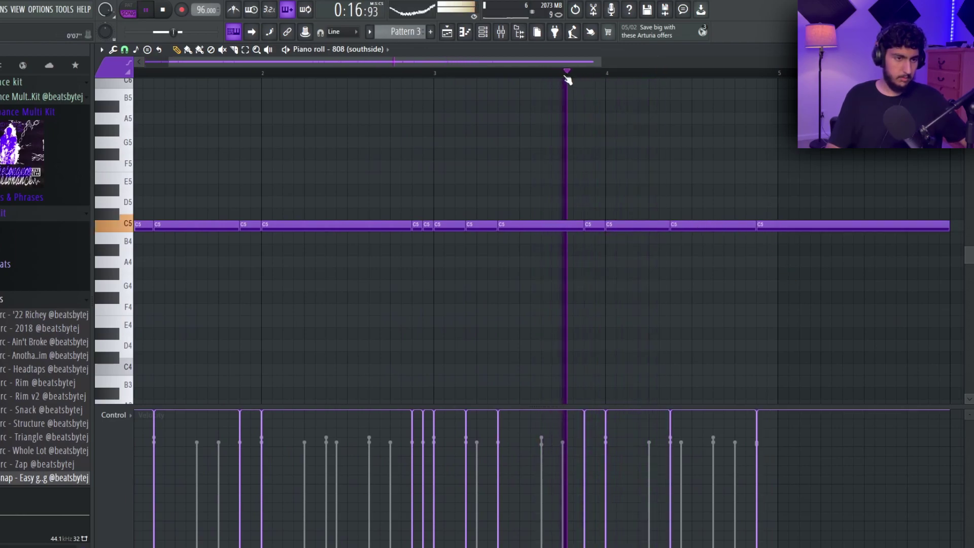
{"action": "left_click_drag", "start_coordinate": [949, 228], "coordinate": [769, 225]}
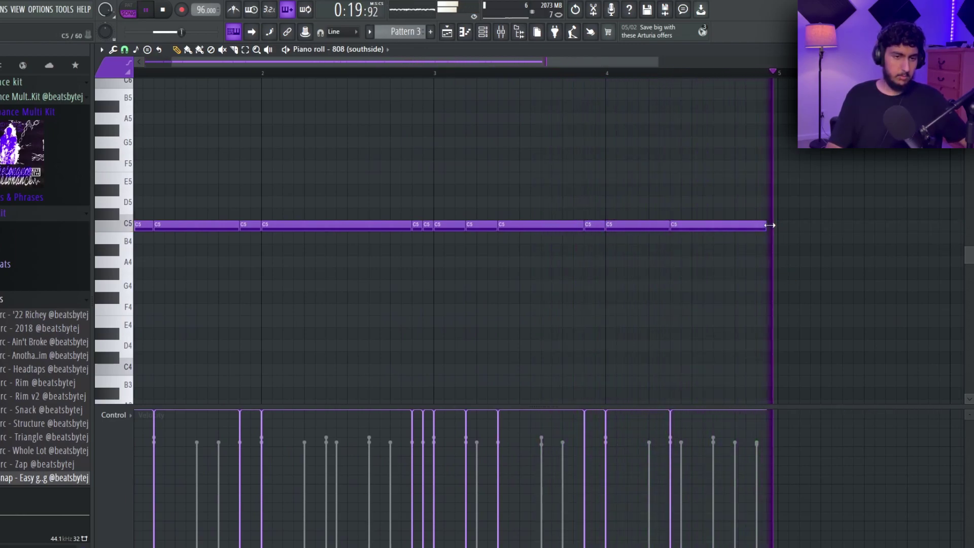
{"action": "scroll", "coordinate": [663, 153], "scroll_direction": "down", "scroll_amount": 2}
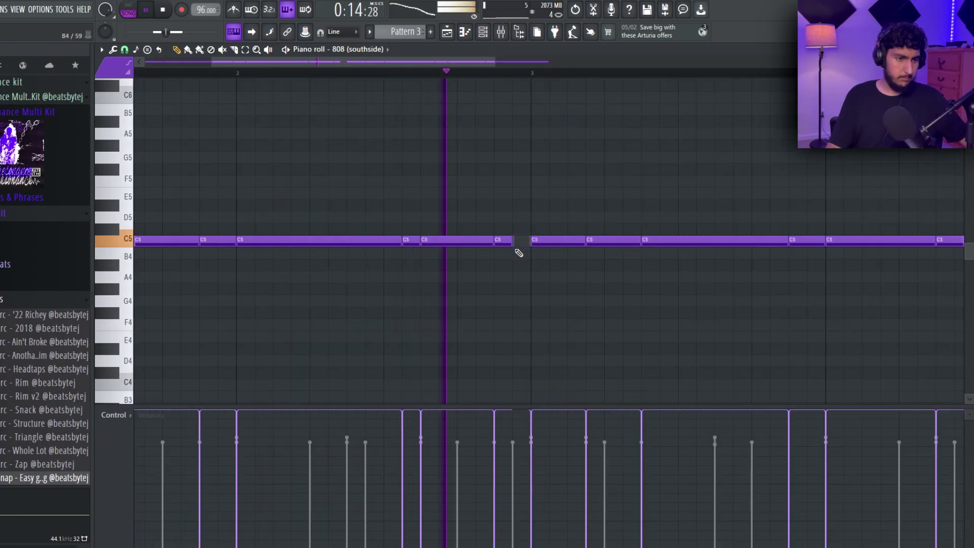
{"action": "scroll", "coordinate": [631, 180], "scroll_direction": "down", "scroll_amount": 2}
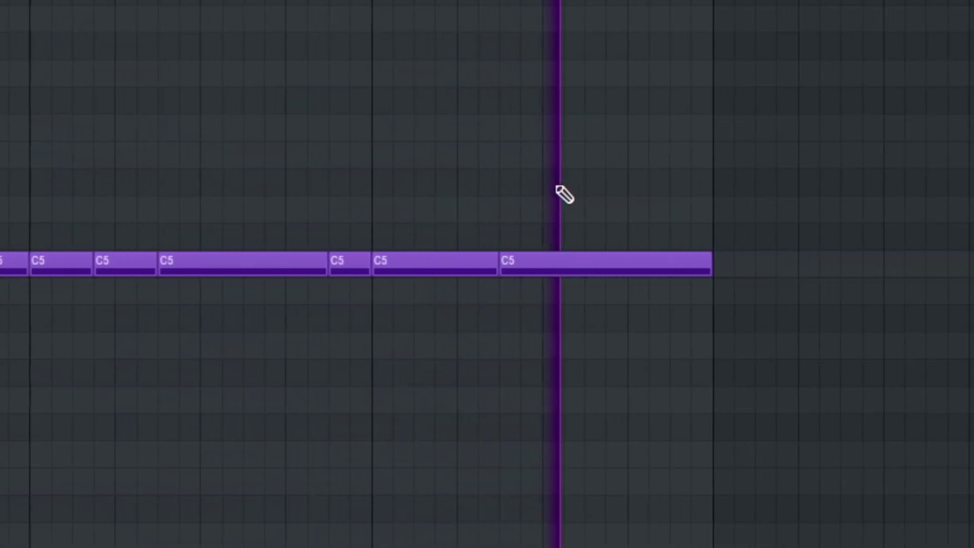
- Clone the 808 (southside) channel in the Channel rack
{"action": "right_click", "coordinate": [264, 194]}
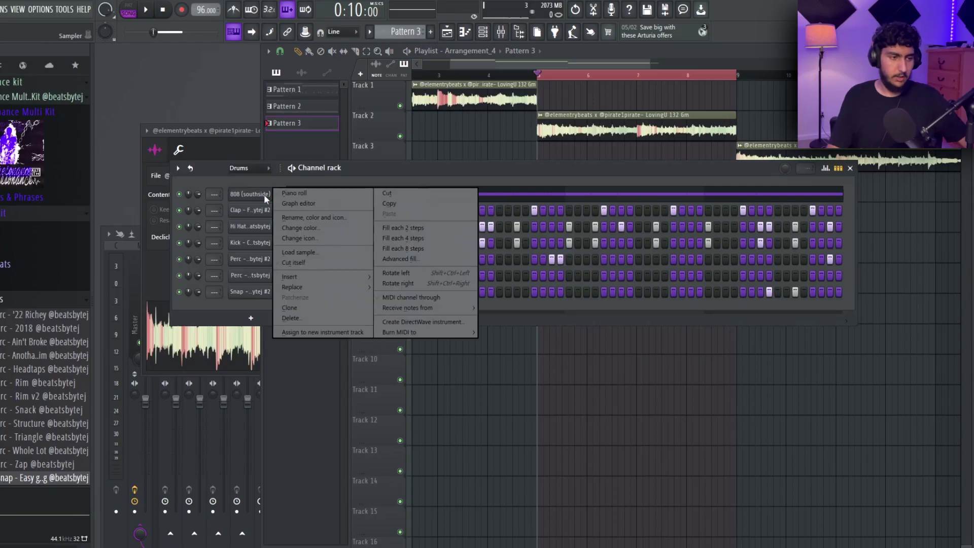
{"action": "left_click", "coordinate": [290, 308]}
{"action": "left_click_drag", "start_coordinate": [211, 164], "coordinate": [215, 171]}
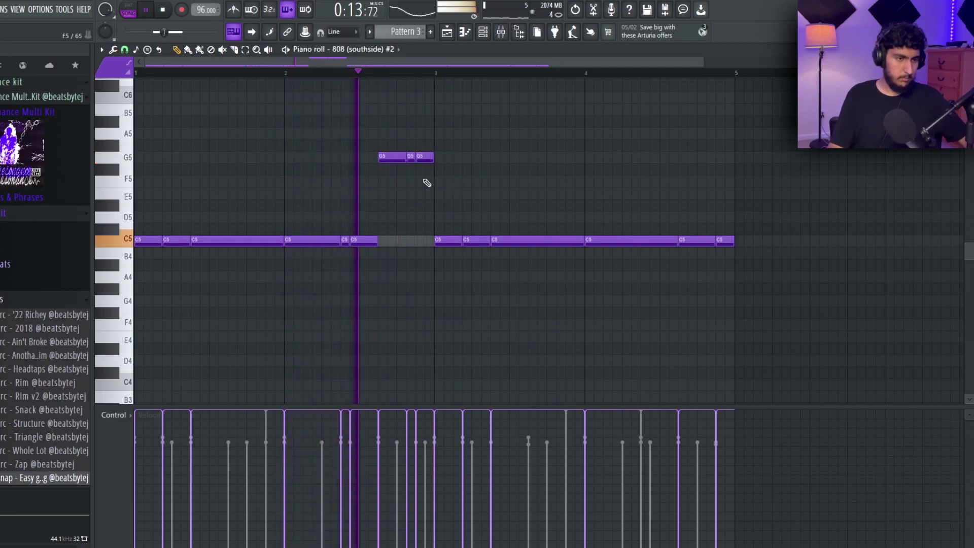
- Respace the cloned 808's three G5 notes at the end of bar 2 and trim the last to end at bar 3
{"action": "scroll", "coordinate": [428, 184], "scroll_direction": "up", "scroll_amount": 2}
{"action": "key", "text": "space"}
{"action": "key", "text": "space"}
{"action": "right_click", "coordinate": [411, 157]}
{"action": "left_click_drag", "start_coordinate": [434, 159], "coordinate": [424, 159]}
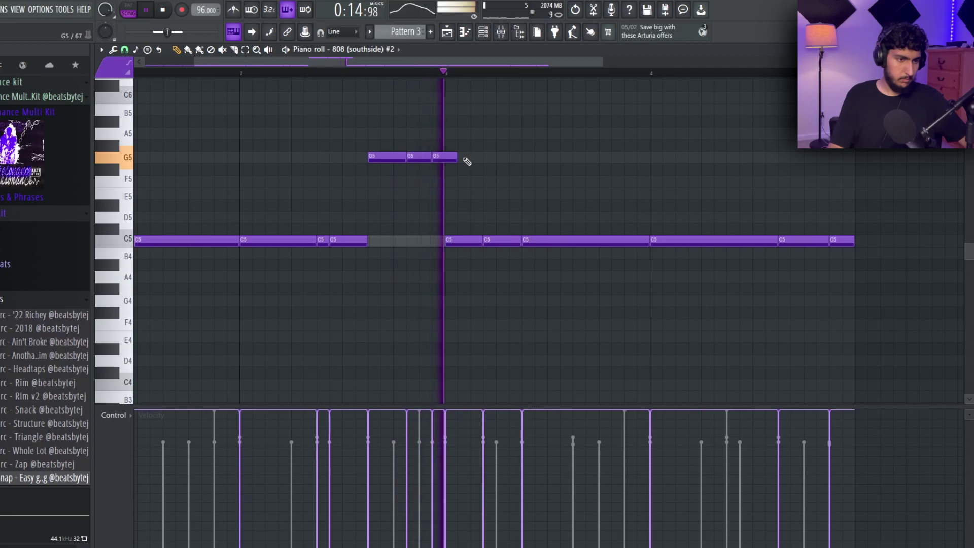
{"action": "left_click_drag", "start_coordinate": [455, 158], "coordinate": [446, 157]}
{"action": "scroll", "coordinate": [521, 164], "scroll_direction": "down", "scroll_amount": 1}
{"action": "scroll", "coordinate": [569, 165], "scroll_direction": "down", "scroll_amount": 1}
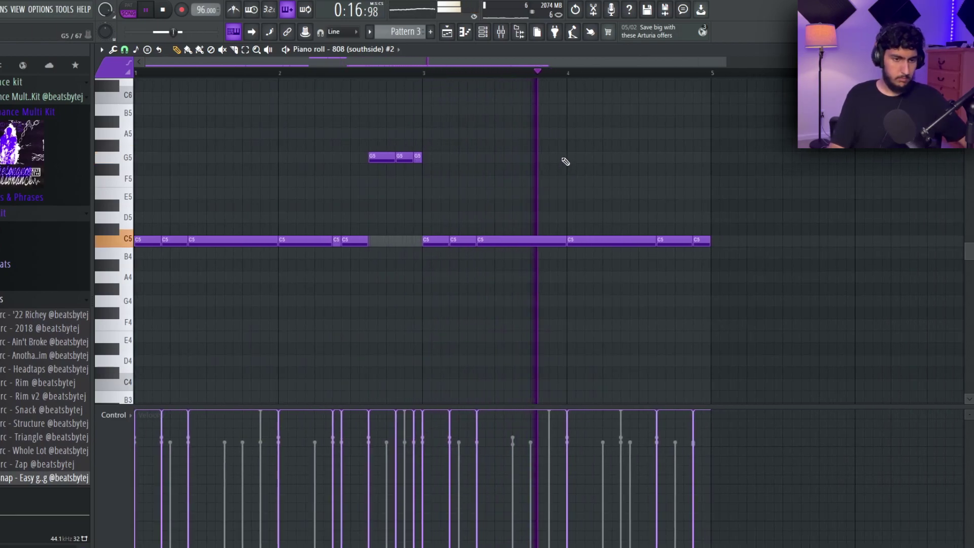
- Change the snap setting and slice the cloned 808's C5 notes near the end of bar 4 into shorter hits
{"action": "left_click", "coordinate": [124, 49]}
{"action": "left_click", "coordinate": [141, 142]}
{"action": "left_click", "coordinate": [234, 50]}
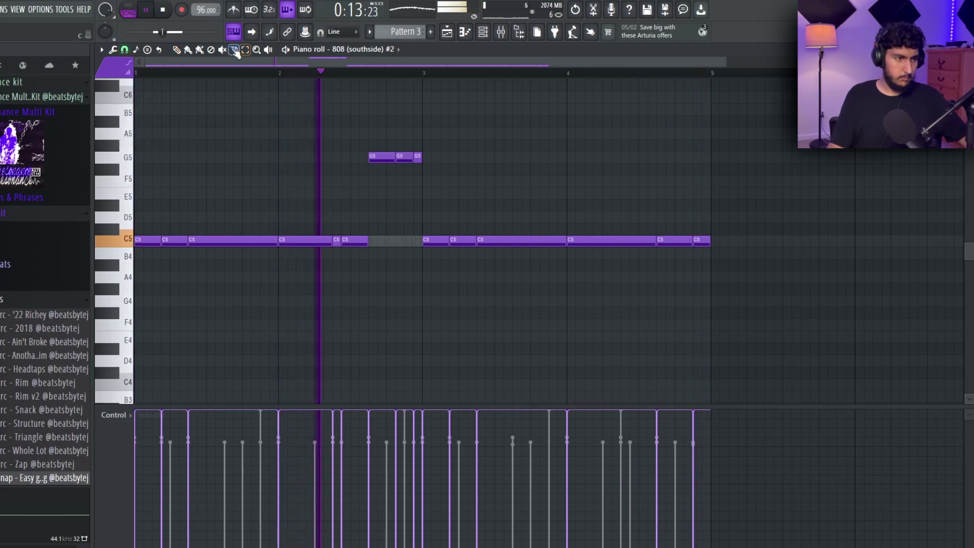
{"action": "left_click_drag", "start_coordinate": [775, 142], "coordinate": [631, 143]}
{"action": "scroll", "coordinate": [563, 182], "scroll_direction": "up", "scroll_amount": 6}
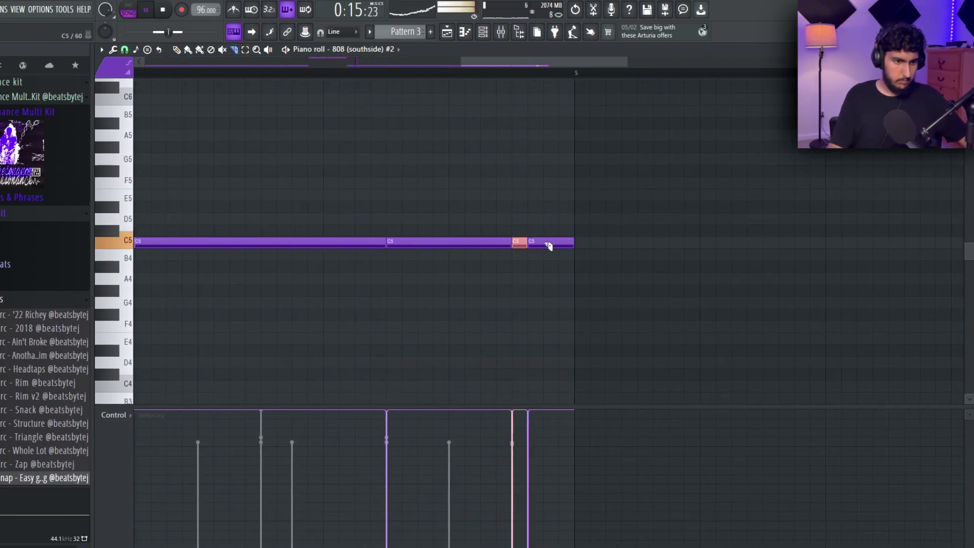
{"action": "scroll", "coordinate": [661, 200], "scroll_direction": "down", "scroll_amount": 5}
{"action": "left_click", "coordinate": [491, 74]}
{"action": "mouse_move", "coordinate": [564, 175]}
{"action": "left_mouse_down"}
{"action": "mouse_move", "coordinate": [594, 176]}
{"action": "mouse_move", "coordinate": [578, 163]}
{"action": "left_mouse_up"}
{"action": "scroll", "coordinate": [593, 174], "scroll_direction": "down", "scroll_amount": 2}
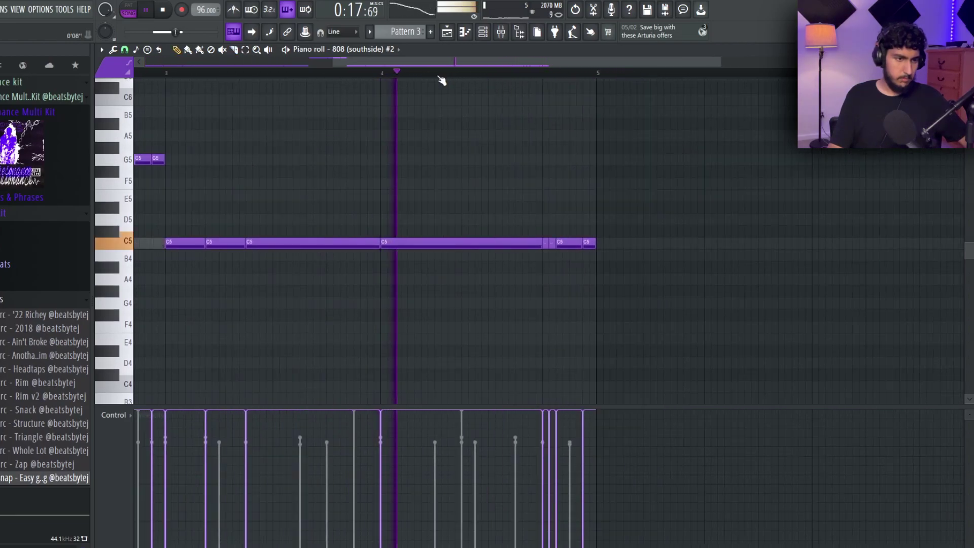
- Delete the second of the two tiny 808 slices late in bar 4 and lengthen the first to fill the gap
{"action": "left_click", "coordinate": [440, 74]}
{"action": "scroll", "coordinate": [538, 213], "scroll_direction": "up", "scroll_amount": 4}
{"action": "right_click", "coordinate": [566, 247]}
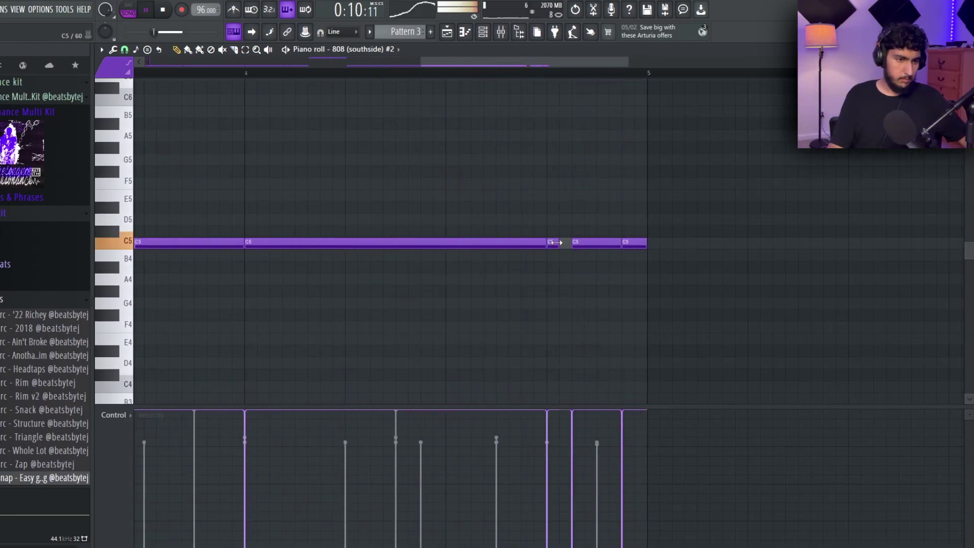
{"action": "key", "text": "space"}
{"action": "scroll", "coordinate": [582, 236], "scroll_direction": "down", "scroll_amount": 2}
- Raise the short 808 note late in bar 4 by one octave to C6
{"action": "left_click_drag", "start_coordinate": [660, 256], "coordinate": [614, 232]}
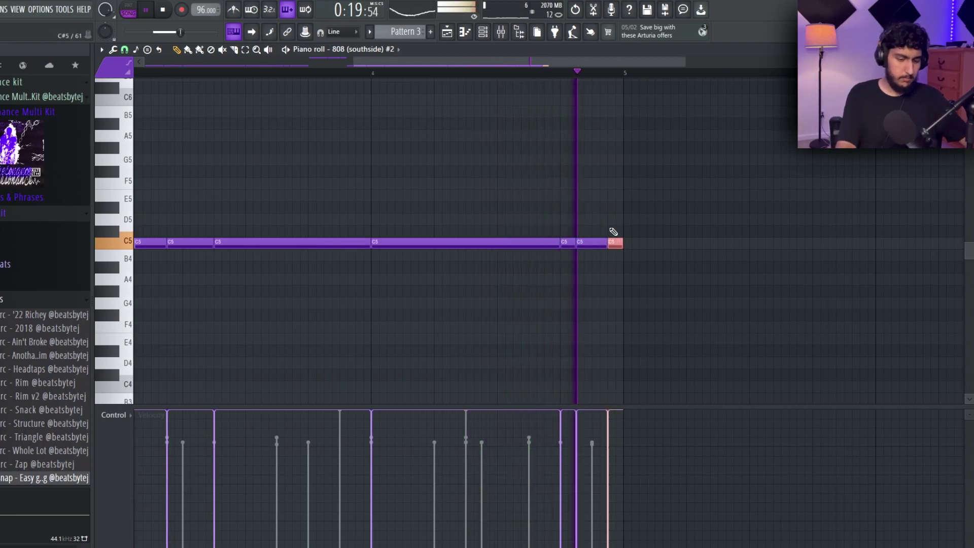
{"action": "key", "text": "ctrl+Up"}
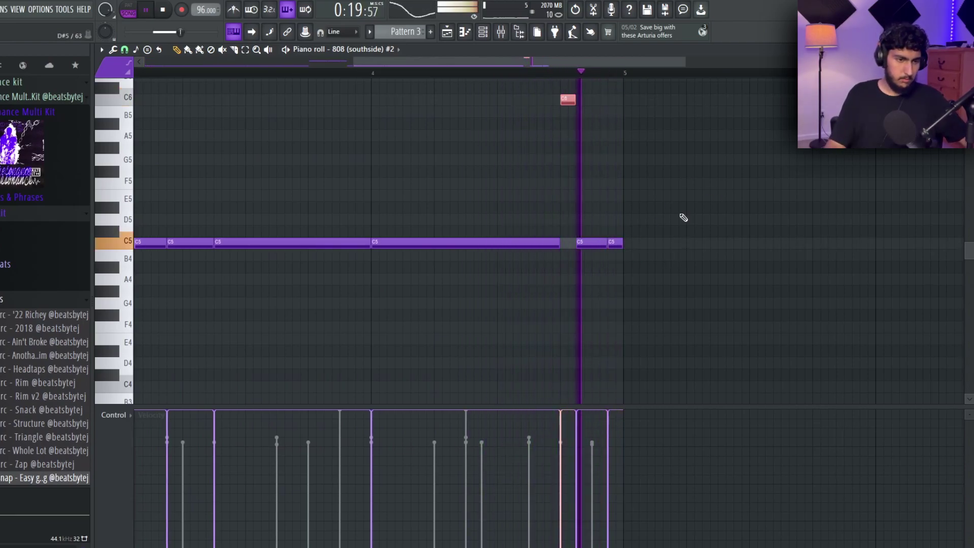
{"action": "left_click", "coordinate": [377, 76]}
{"action": "left_click", "coordinate": [477, 173], "text": "ctrl"}
{"action": "right_click", "coordinate": [478, 171], "text": "ctrl"}
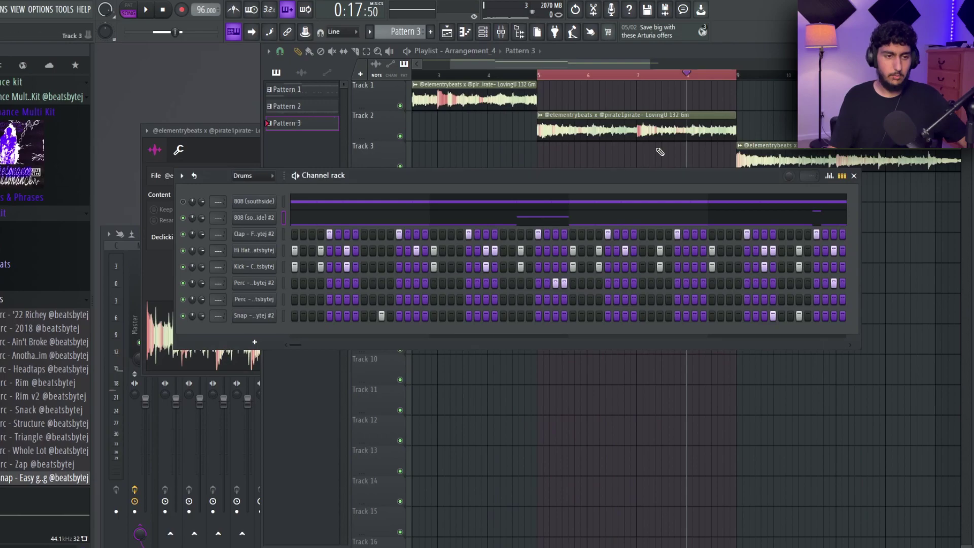
- Transpose all notes of both 808 channels up one semitone, putting the main notes on C#5
{"action": "double_click", "coordinate": [600, 127]}
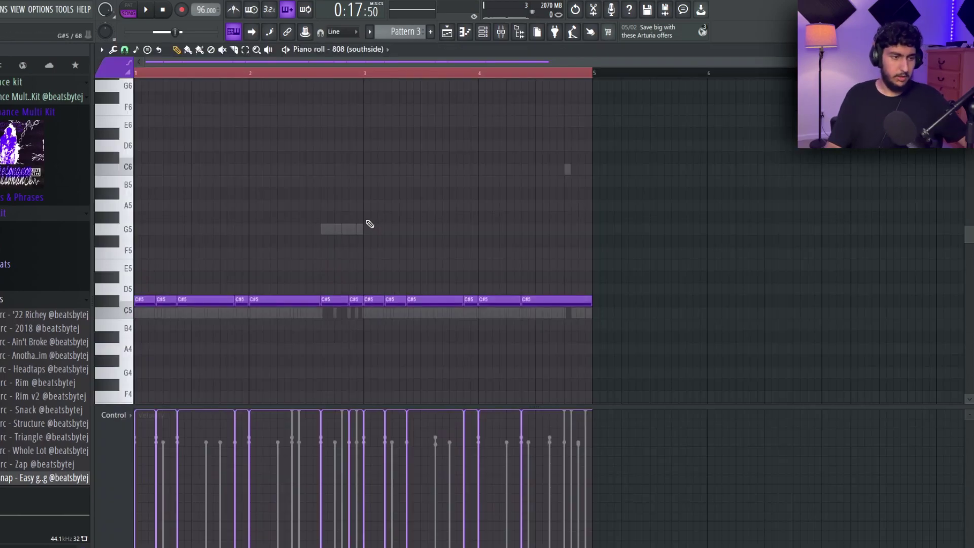
{"action": "double_click", "coordinate": [361, 232]}
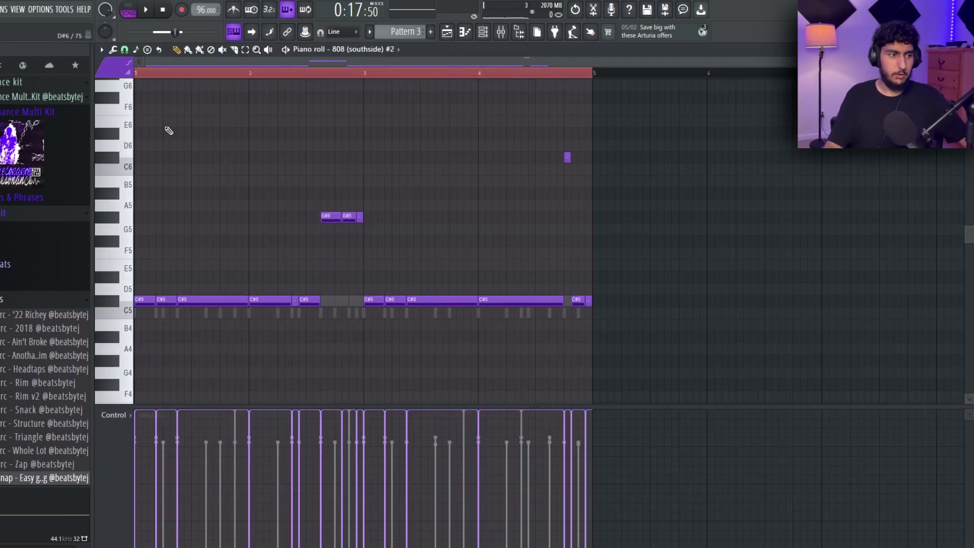
{"action": "key", "text": "ctrl+d"}
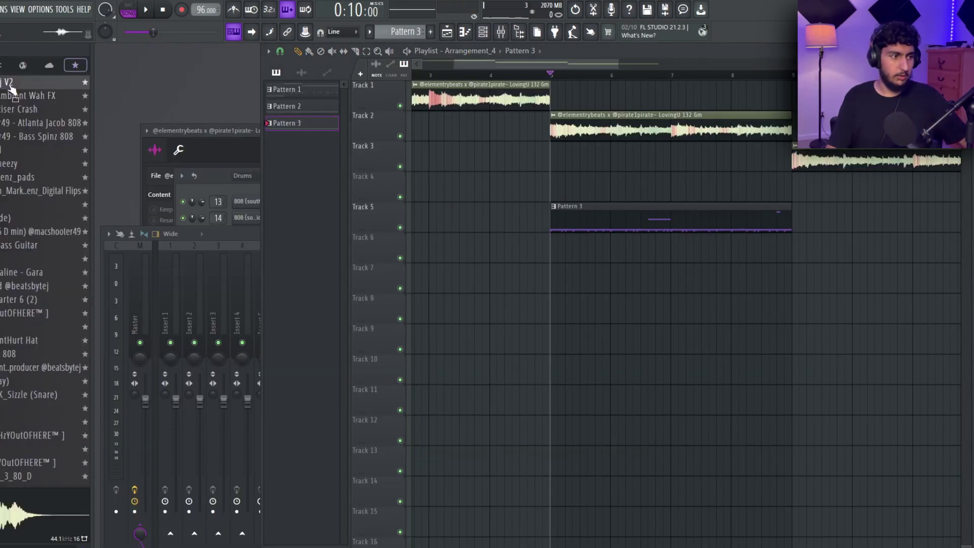
- Add the "! Roll up Tej V2" sample on Track 4 and the Record Scratch less 110 bpm effect on Track 7, ahead of bar 5
{"action": "left_click_drag", "start_coordinate": [11, 90], "coordinate": [560, 186]}
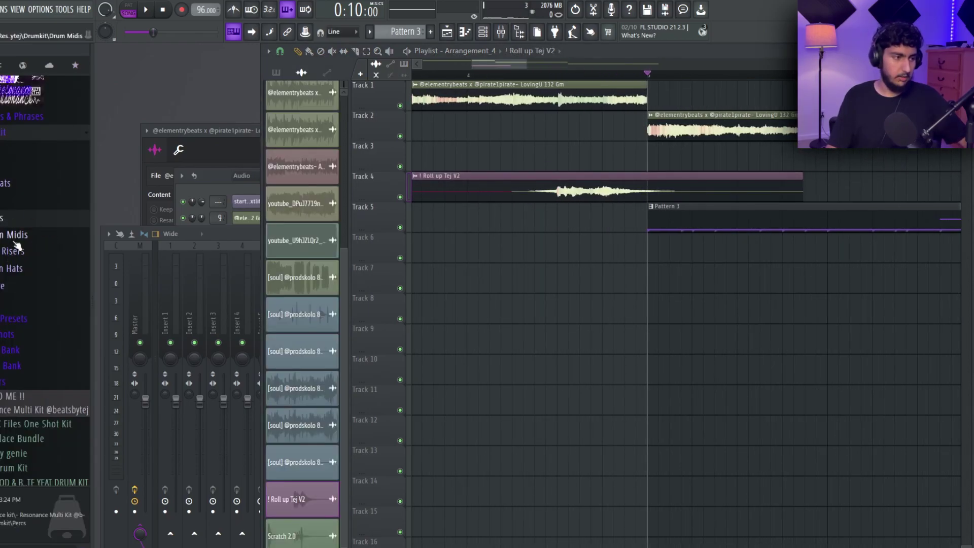
{"action": "left_click", "coordinate": [14, 223]}
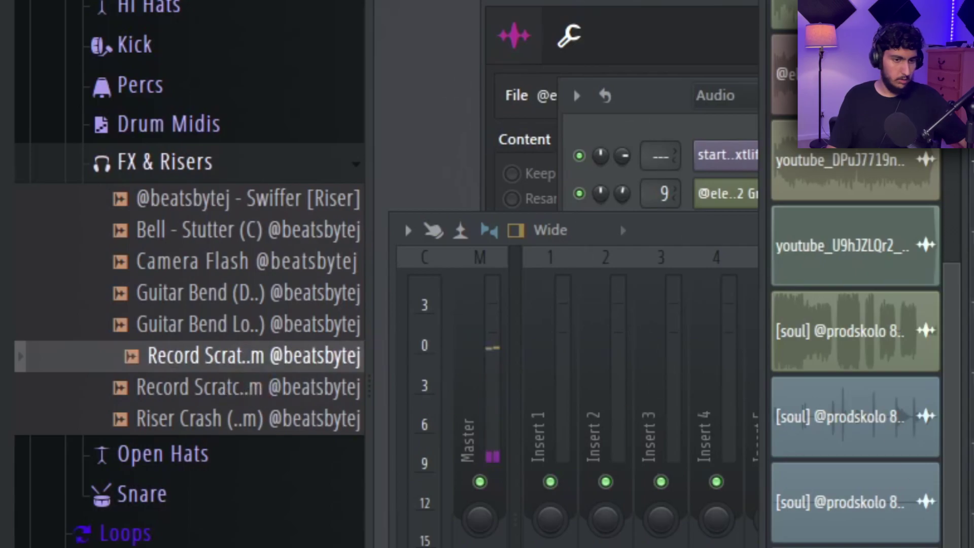
{"action": "left_click_drag", "start_coordinate": [254, 356], "coordinate": [510, 287]}
{"action": "scroll", "coordinate": [508, 291], "scroll_direction": "up", "scroll_amount": 4}
{"action": "left_click_drag", "start_coordinate": [669, 283], "coordinate": [614, 282]}
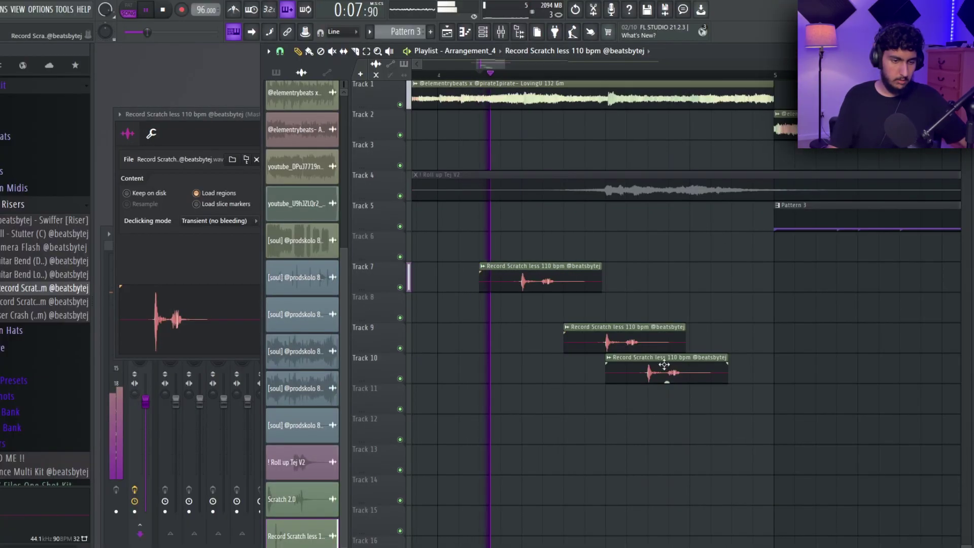
- Arrange three record scratch clips on Tracks 7 and 8, spaced through bar 4 and leading into bar 5
{"action": "left_click_drag", "start_coordinate": [623, 342], "coordinate": [620, 310]}
{"action": "mouse_move", "coordinate": [654, 367]}
{"action": "left_mouse_down"}
{"action": "mouse_move", "coordinate": [736, 362]}
{"action": "mouse_move", "coordinate": [703, 327]}
{"action": "mouse_move", "coordinate": [746, 309]}
{"action": "mouse_move", "coordinate": [748, 295]}
{"action": "left_mouse_up"}
{"action": "right_click", "coordinate": [675, 302]}
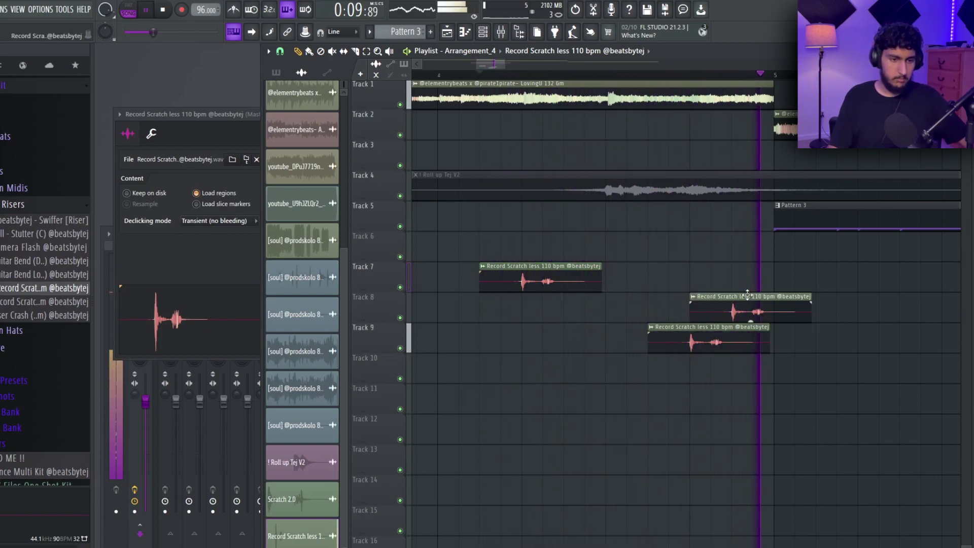
{"action": "scroll", "coordinate": [853, 269], "scroll_direction": "down", "scroll_amount": 3}
{"action": "key", "text": "space"}
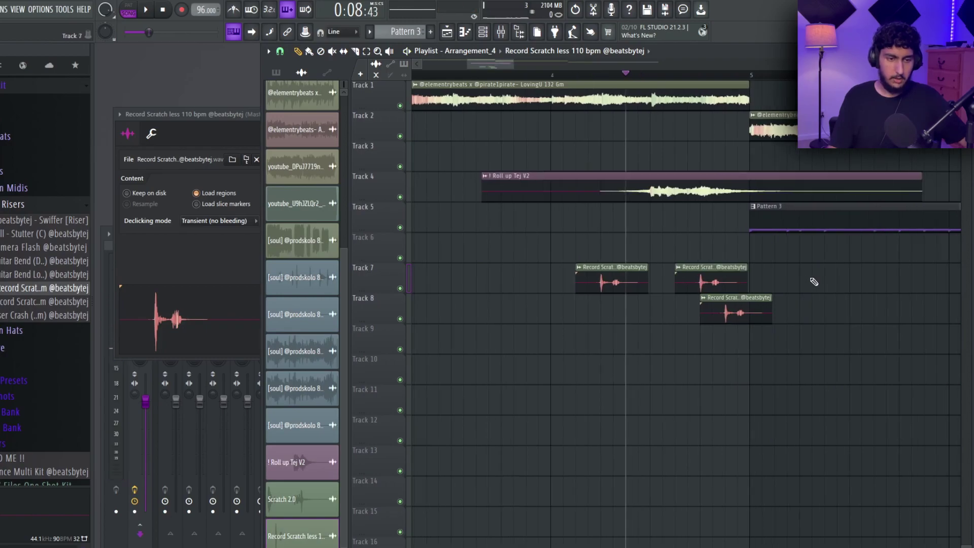
{"action": "scroll", "coordinate": [812, 287], "scroll_direction": "up", "scroll_amount": 2}
{"action": "left_click_drag", "start_coordinate": [722, 375], "coordinate": [543, 276]}
{"action": "left_click", "coordinate": [805, 283], "text": "ctrl"}
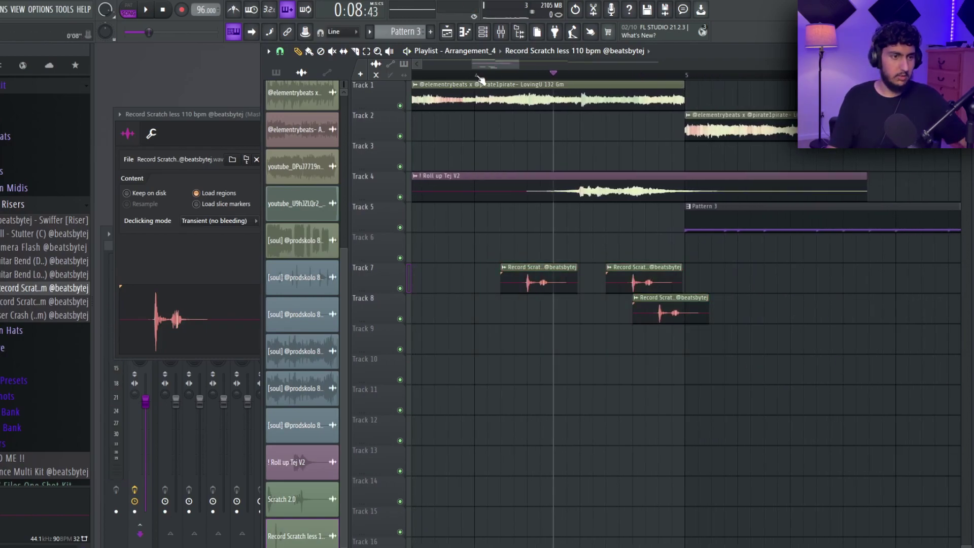
- Mute the Roll up Tej V2 clip and cut the last quarter bar off the Track 1 sample before bar 5
{"action": "right_click", "coordinate": [600, 196], "text": "alt"}
{"action": "key", "text": "ctrl+z"}
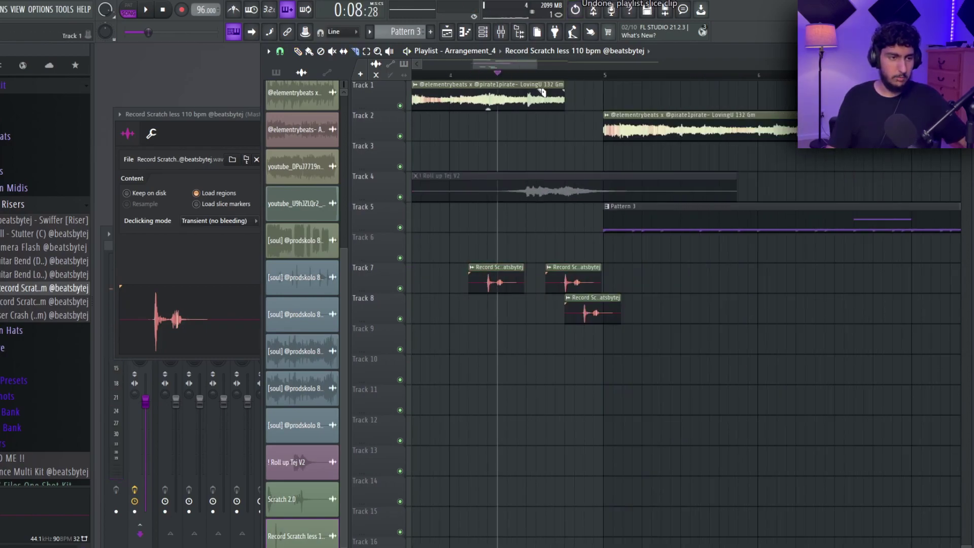
{"action": "left_click", "coordinate": [311, 52]}
{"action": "key", "text": "space"}
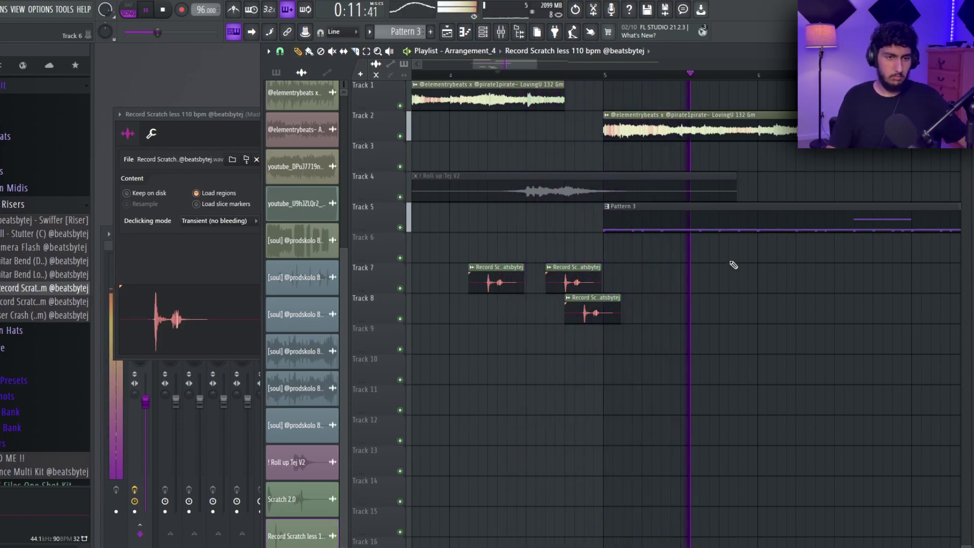
{"action": "scroll", "coordinate": [742, 260], "scroll_direction": "down", "scroll_amount": 3, "text": "ctrl"}
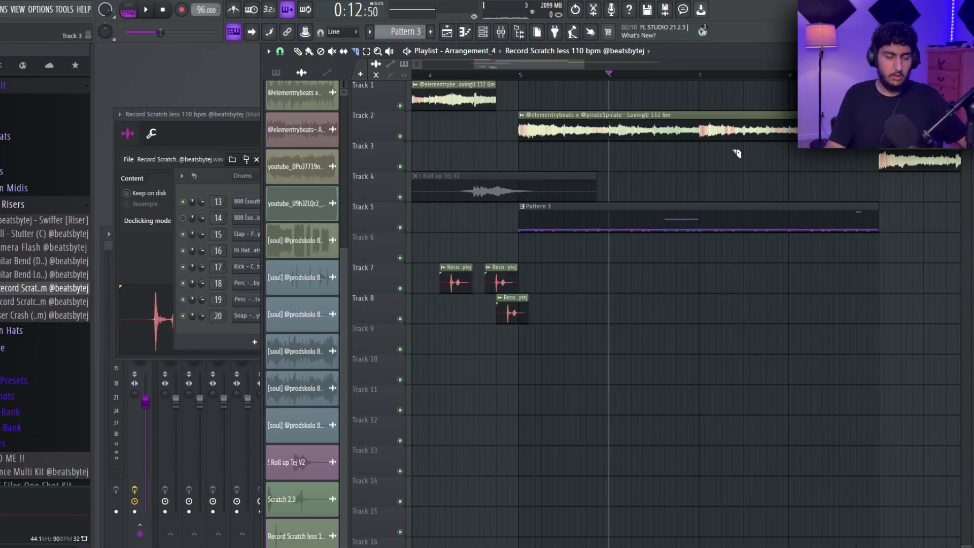
- Slice the Track 2 sample late in bar 6 and open a short gap ahead of the remaining piece before bar 7
{"action": "scroll", "coordinate": [670, 135], "scroll_direction": "up", "scroll_amount": 3}
{"action": "scroll", "coordinate": [676, 167], "scroll_direction": "up", "scroll_amount": 1}
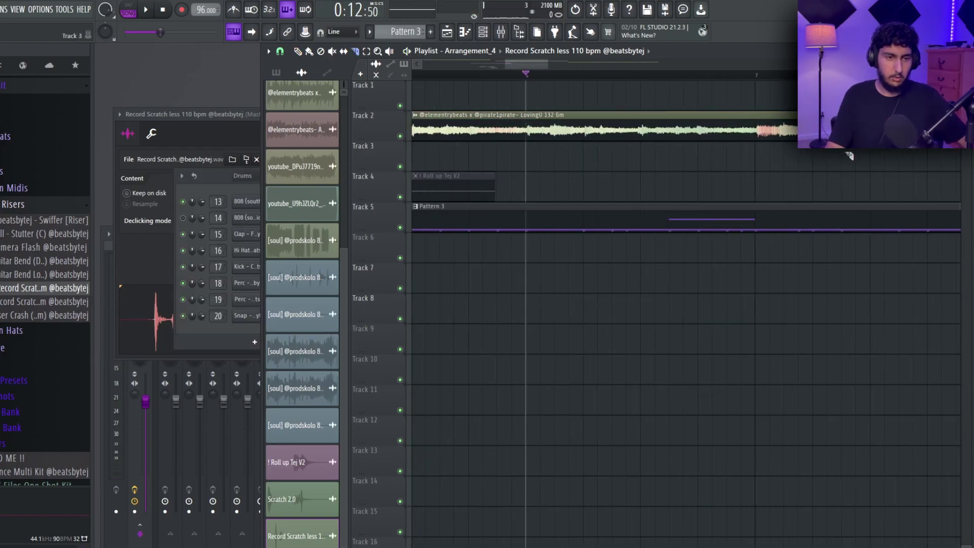
{"action": "scroll", "coordinate": [738, 172], "scroll_direction": "right", "scroll_amount": 2}
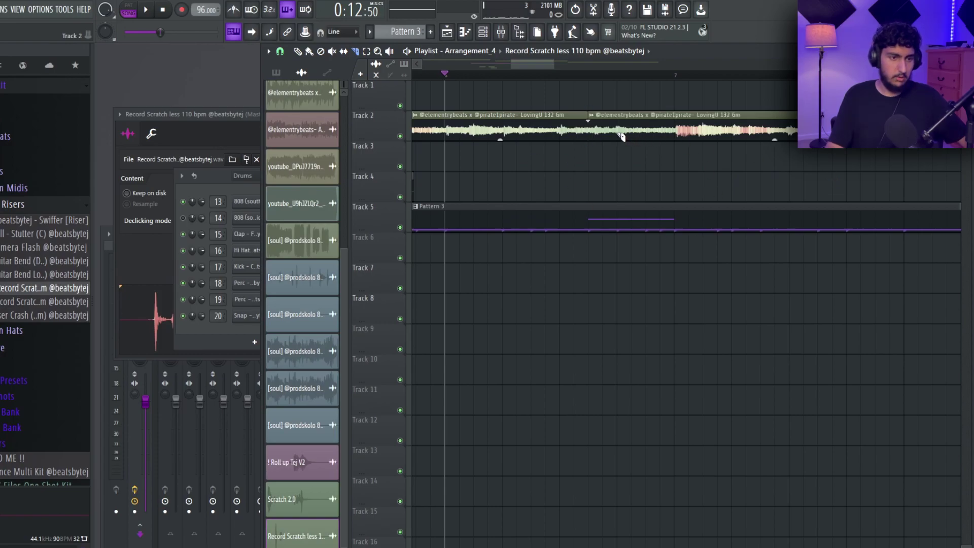
{"action": "scroll", "coordinate": [507, 86], "scroll_direction": "down", "scroll_amount": 2, "text": "ctrl"}
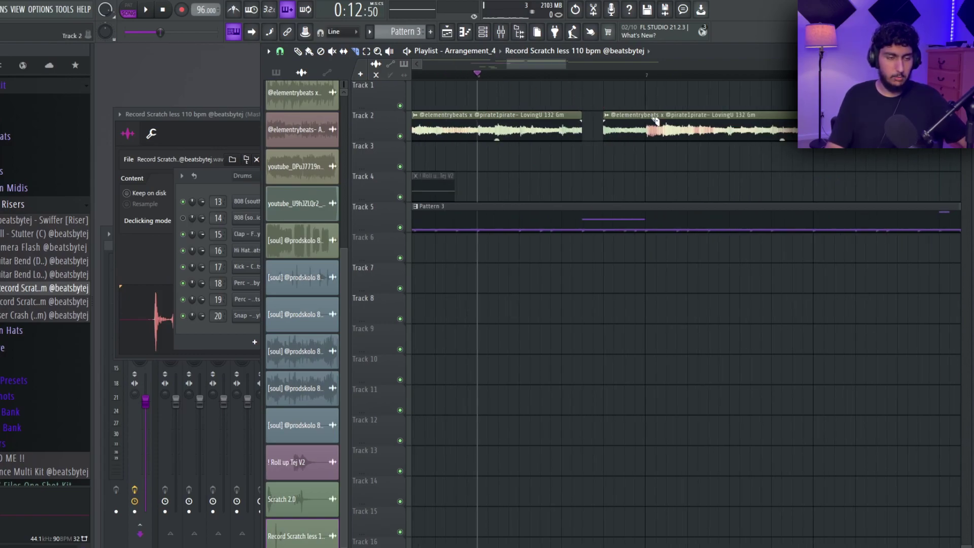
{"action": "key", "text": "space"}
{"action": "scroll", "coordinate": [680, 129], "scroll_direction": "up", "scroll_amount": 3}
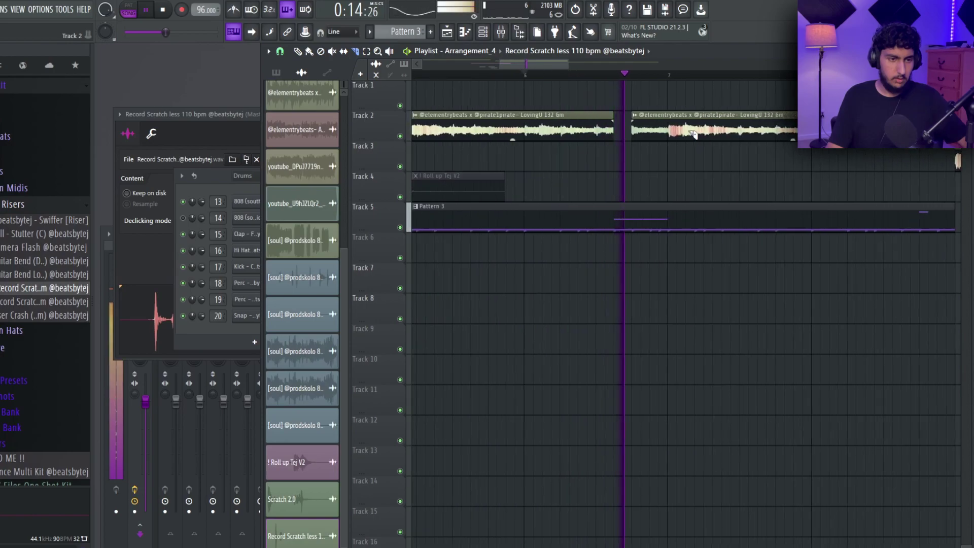
- Cut the Track 2 piece before bar 7 down to a short stutter chop with a gap on each side
{"action": "key", "text": "space"}
{"action": "key", "text": "space"}
{"action": "left_click_drag", "start_coordinate": [655, 133], "coordinate": [656, 142]}
{"action": "right_click", "coordinate": [671, 137]}
{"action": "left_click", "coordinate": [298, 53]}
{"action": "scroll", "coordinate": [688, 138], "scroll_direction": "down", "scroll_amount": 3}
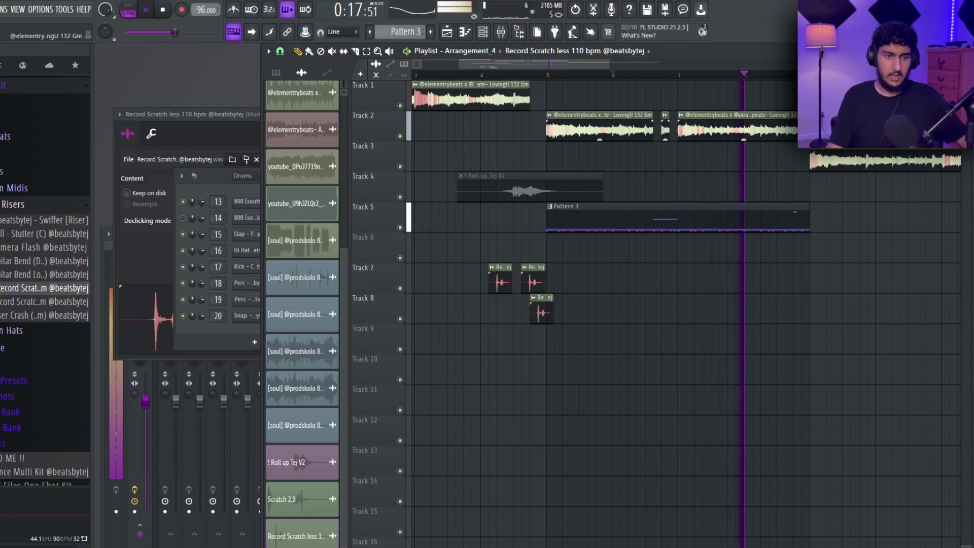
- Slice off the last half of bar 12 from the Track 2 sample and chop it into two short, gapped pieces on Track 3
{"action": "scroll", "coordinate": [696, 159], "scroll_direction": "right", "scroll_amount": 2}
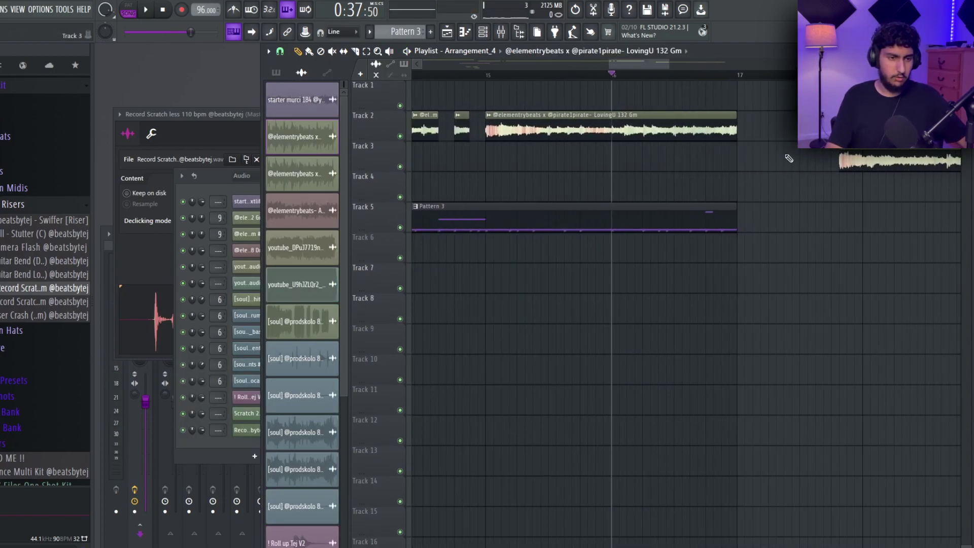
{"action": "scroll", "coordinate": [781, 160], "scroll_direction": "right", "scroll_amount": 1}
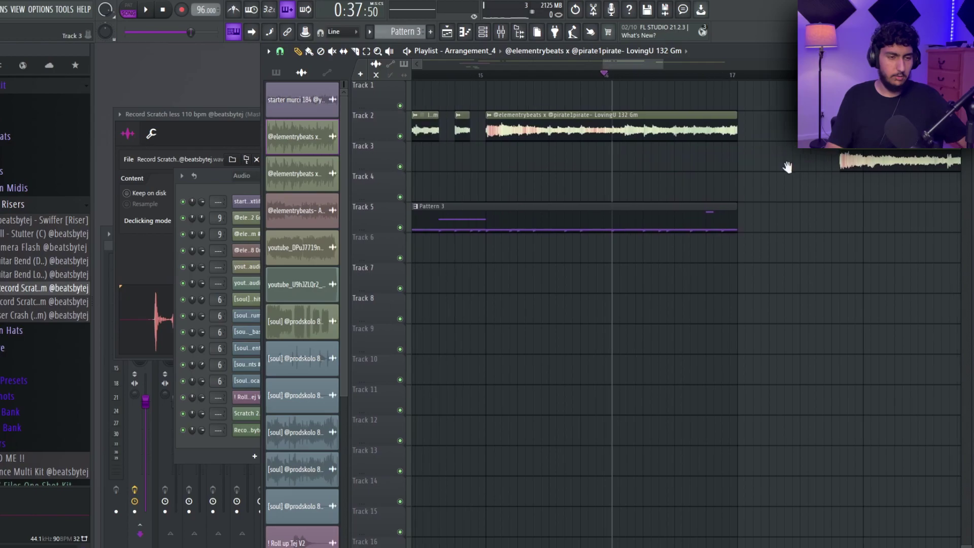
{"action": "left_click", "coordinate": [595, 64]}
{"action": "key", "text": "space"}
{"action": "mouse_move", "coordinate": [696, 109]}
{"action": "left_mouse_down"}
{"action": "mouse_move", "coordinate": [696, 143]}
{"action": "mouse_move", "coordinate": [722, 160]}
{"action": "mouse_move", "coordinate": [731, 150]}
{"action": "left_mouse_up"}
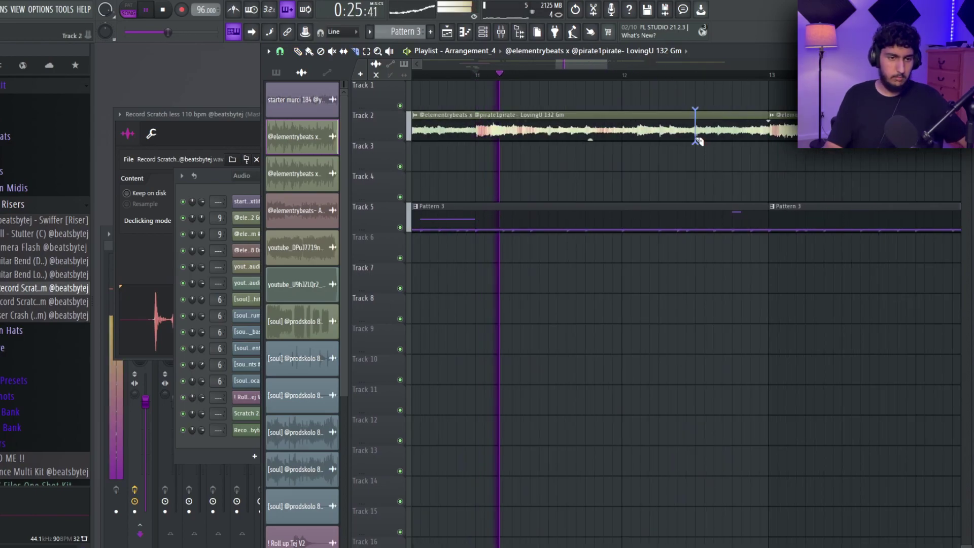
{"action": "left_click", "coordinate": [298, 51]}
{"action": "left_click", "coordinate": [746, 154]}
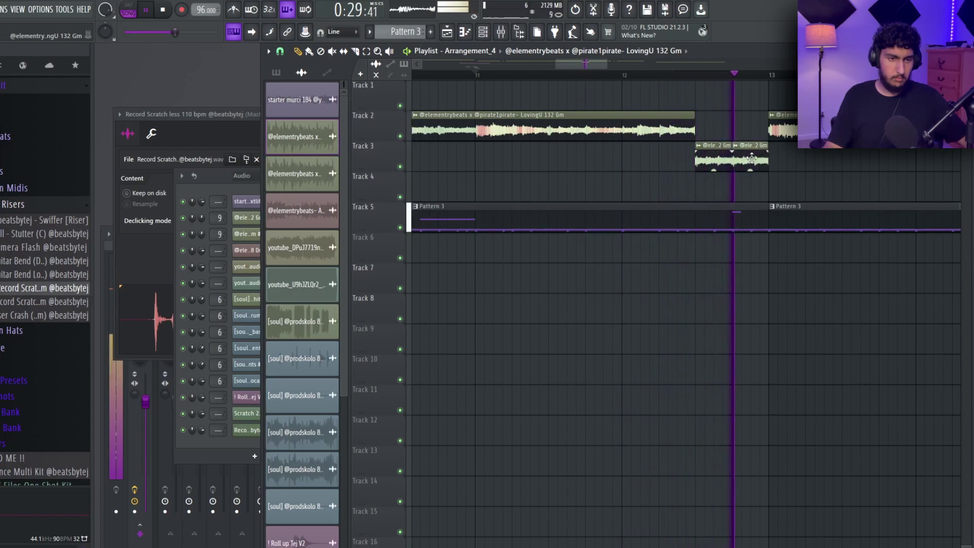
{"action": "left_click_drag", "start_coordinate": [741, 148], "coordinate": [725, 148]}
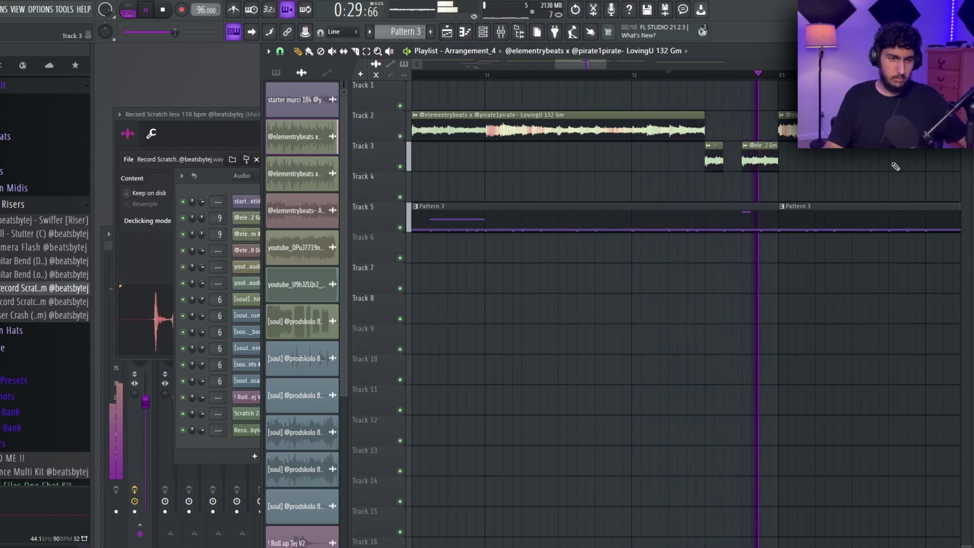
{"action": "key", "text": "space"}
{"action": "key", "text": "space"}
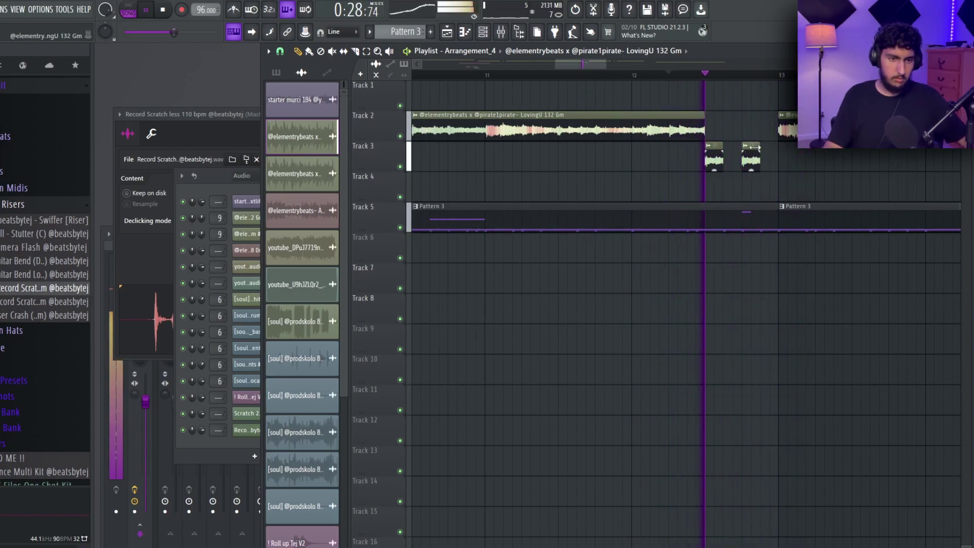
- Add a six-note C5 roll leading into bar 2 in the Hi Hat - Responsive channel of Pattern 3
{"action": "scroll", "coordinate": [815, 148], "scroll_direction": "down", "scroll_amount": 2}
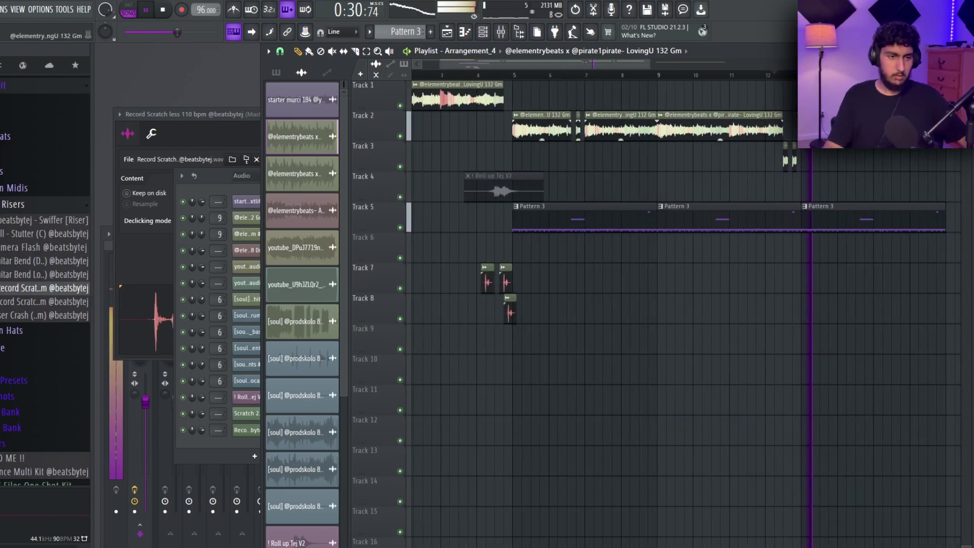
{"action": "scroll", "coordinate": [815, 149], "scroll_direction": "down", "scroll_amount": 2}
{"action": "scroll", "coordinate": [824, 161], "scroll_direction": "right", "scroll_amount": 5}
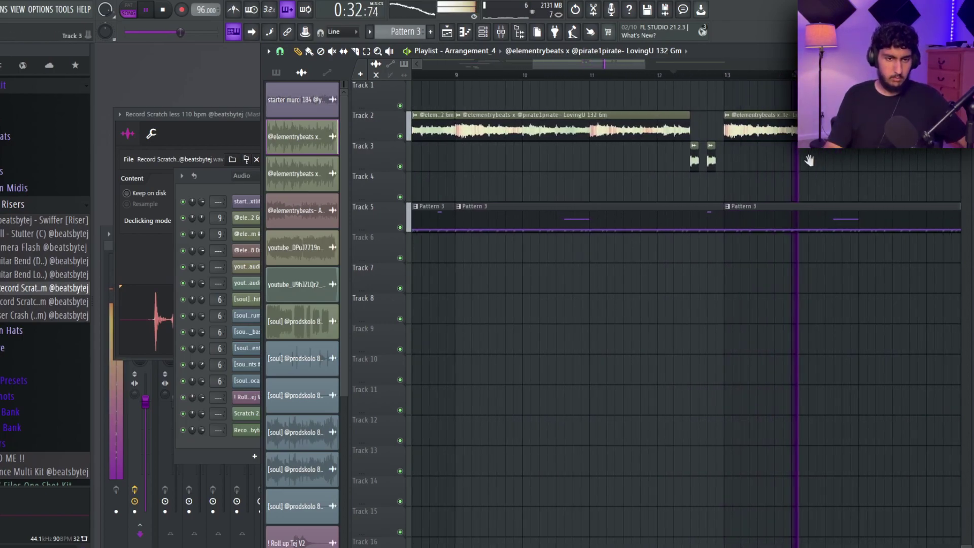
{"action": "left_click", "coordinate": [276, 73]}
{"action": "key", "text": "space"}
{"action": "left_click", "coordinate": [260, 196]}
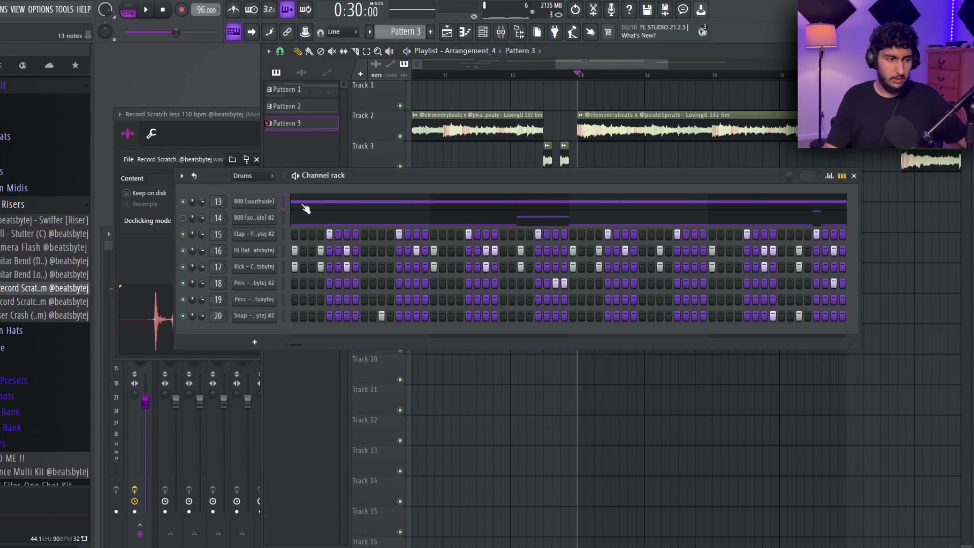
{"action": "right_click", "coordinate": [266, 254]}
{"action": "left_click", "coordinate": [300, 255]}
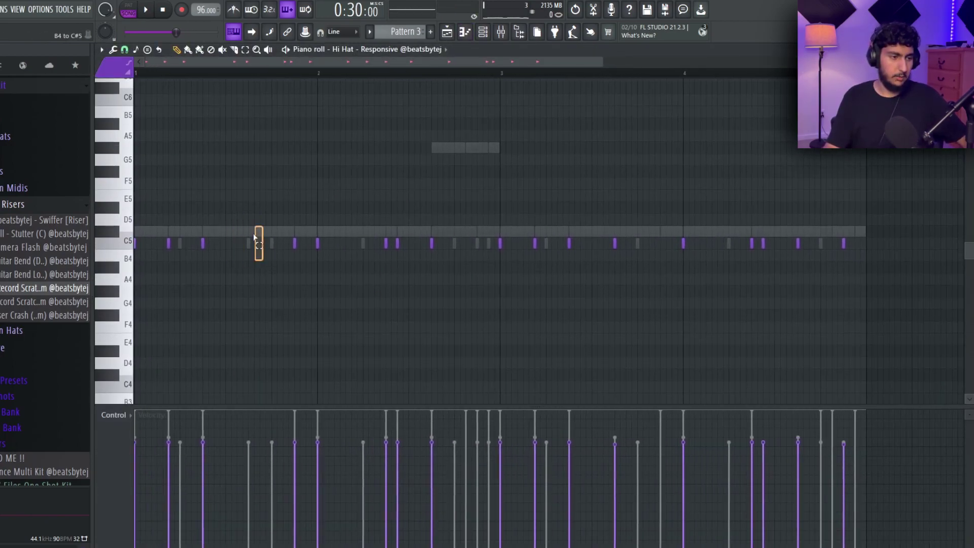
{"action": "key", "text": "space"}
{"action": "left_click_drag", "start_coordinate": [439, 227], "coordinate": [463, 229]}
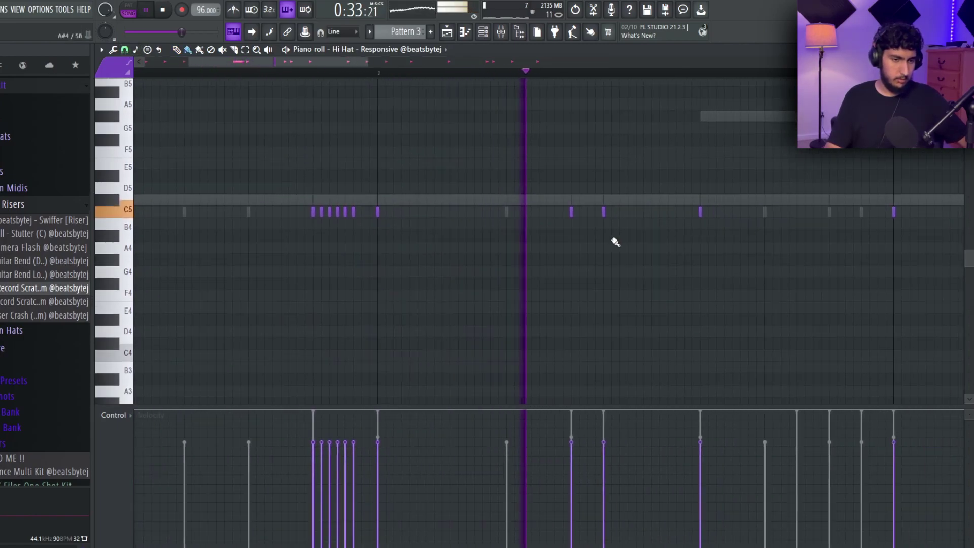
- Ramp the velocities of the bar 2 hi-hat roll upward and add a rising four-note roll just before bar 4
{"action": "scroll", "coordinate": [213, 246], "scroll_direction": "down", "scroll_amount": 4}
{"action": "scroll", "coordinate": [137, 250], "scroll_direction": "up", "scroll_amount": 5}
{"action": "left_click_drag", "start_coordinate": [237, 289], "coordinate": [175, 267]}
{"action": "left_click_drag", "start_coordinate": [171, 476], "coordinate": [293, 420]}
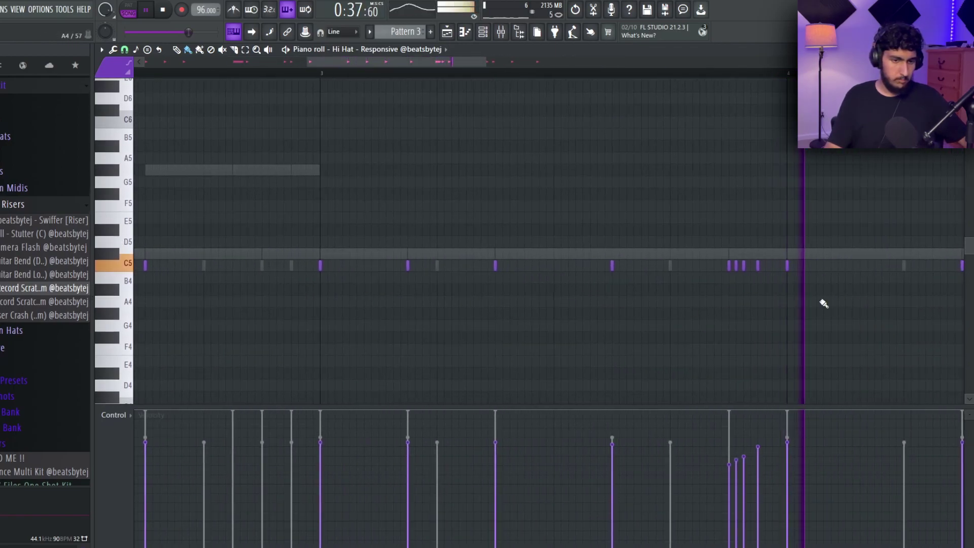
- Thin the hi-hat roll before bar 4 to three hits and lower them to A#4
{"action": "key", "text": "space"}
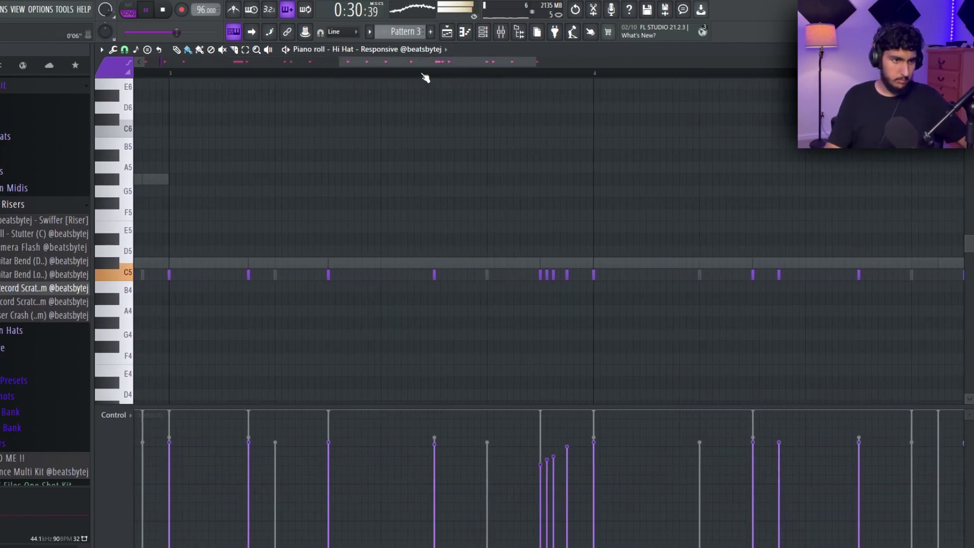
{"action": "left_click", "coordinate": [425, 76]}
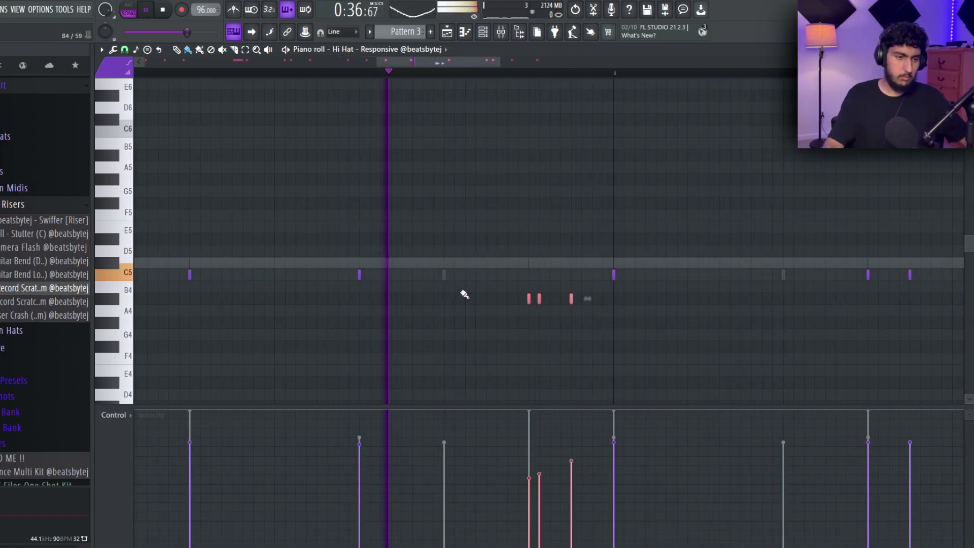
{"action": "right_click", "coordinate": [710, 326], "text": "ctrl"}
{"action": "left_click", "coordinate": [721, 317], "text": "ctrl"}
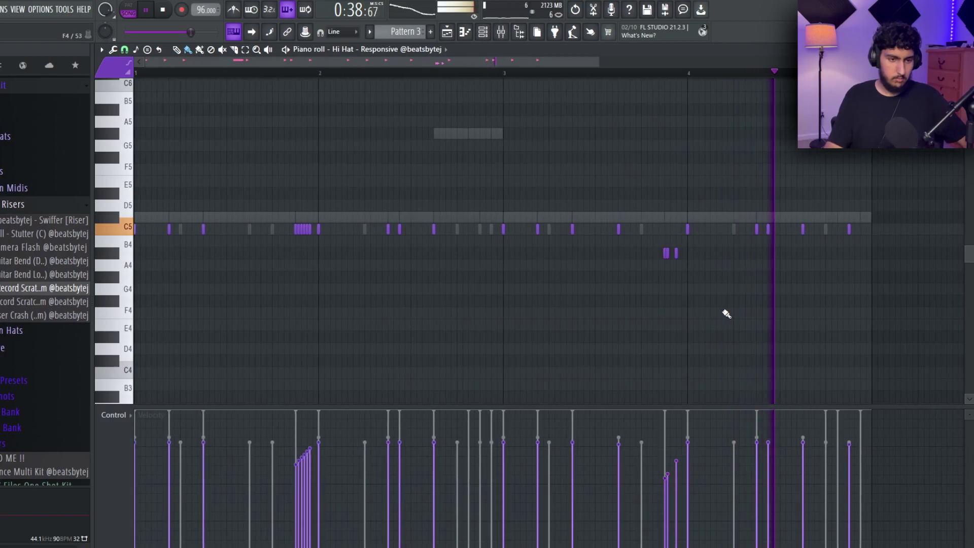
- Set the hi-hat piano roll's snap to 1/6 step
{"action": "key", "text": "space"}
{"action": "left_click", "coordinate": [130, 49]}
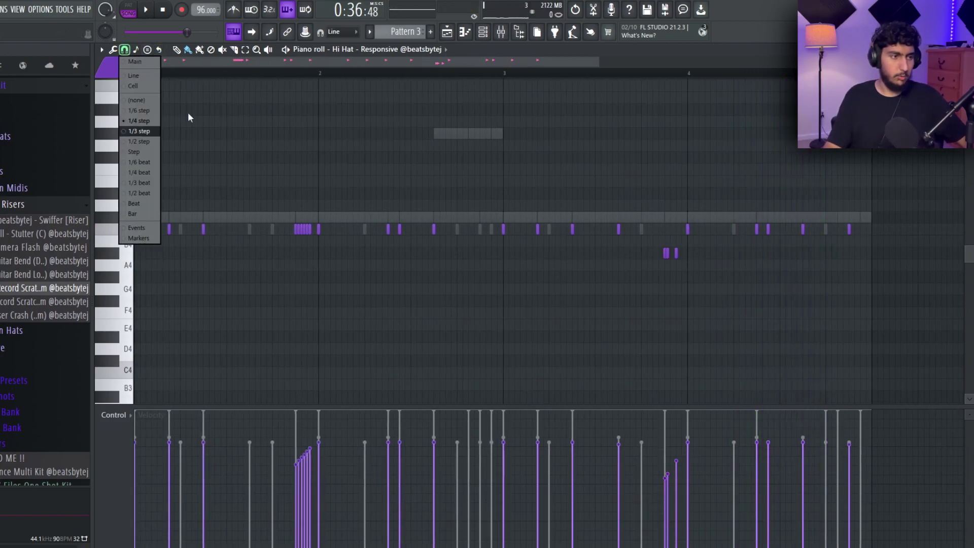
{"action": "left_click", "coordinate": [154, 111]}
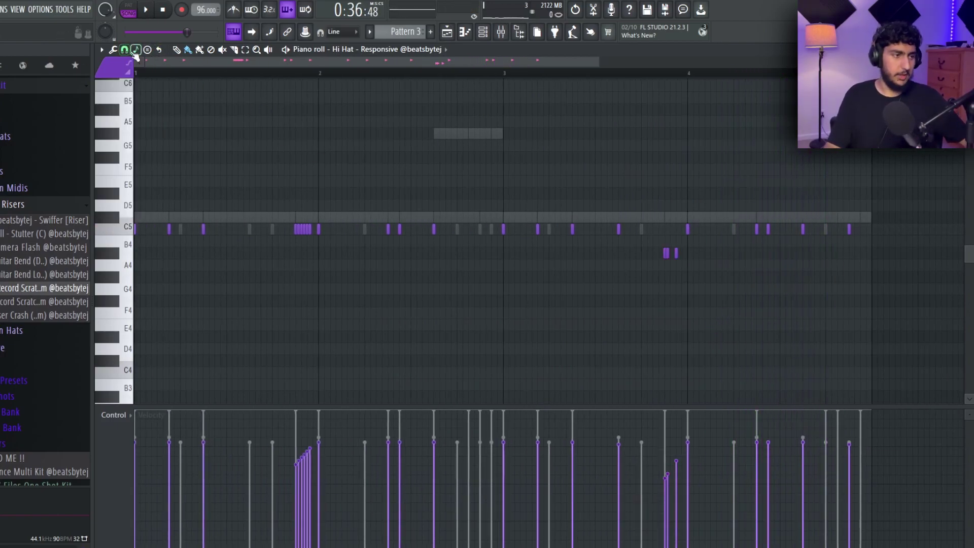
{"action": "left_click", "coordinate": [130, 49]}
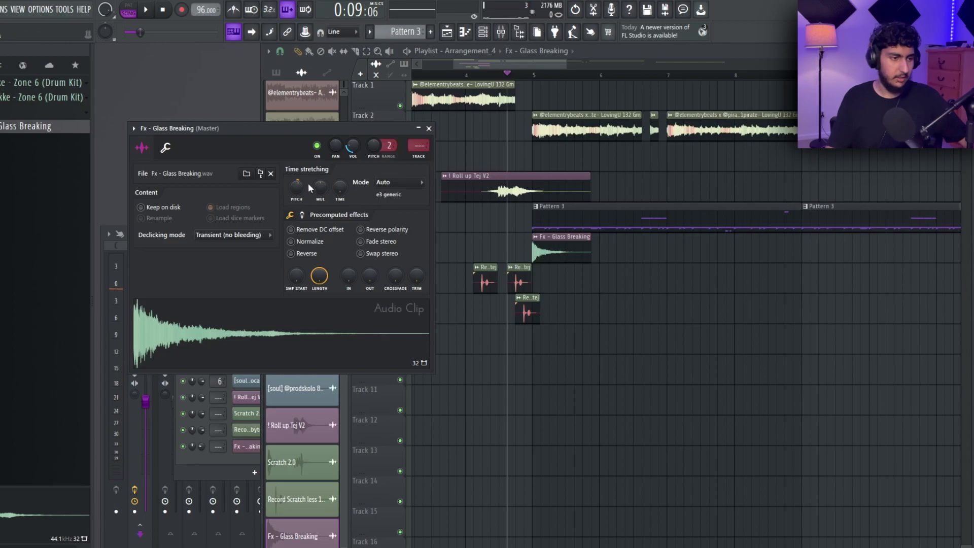
- Change the time-stretching mode of the Fx - Glass Breaking clip and play the transition into bar 5
{"action": "left_click", "coordinate": [399, 182]}
{"action": "left_click", "coordinate": [394, 214]}
{"action": "key", "text": "space"}
{"action": "right_click", "coordinate": [653, 264]}
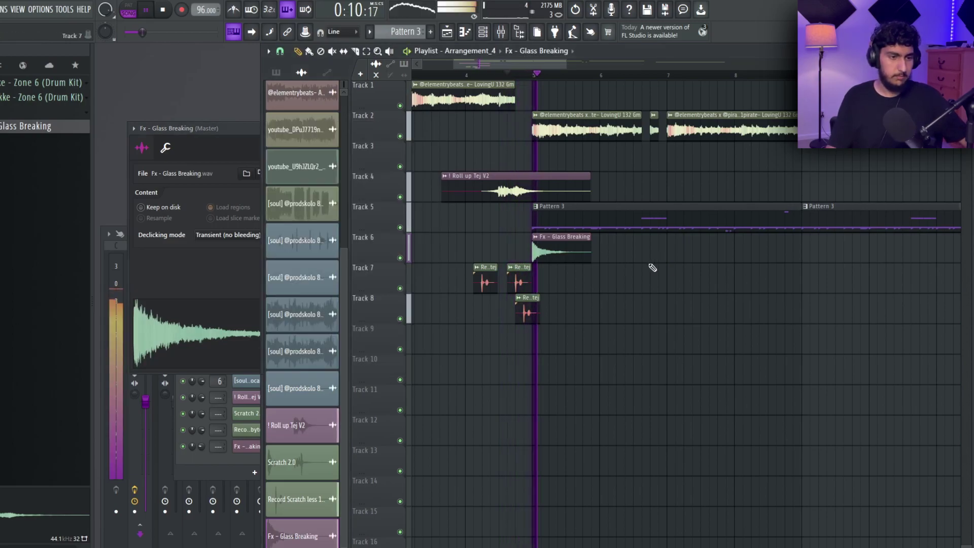